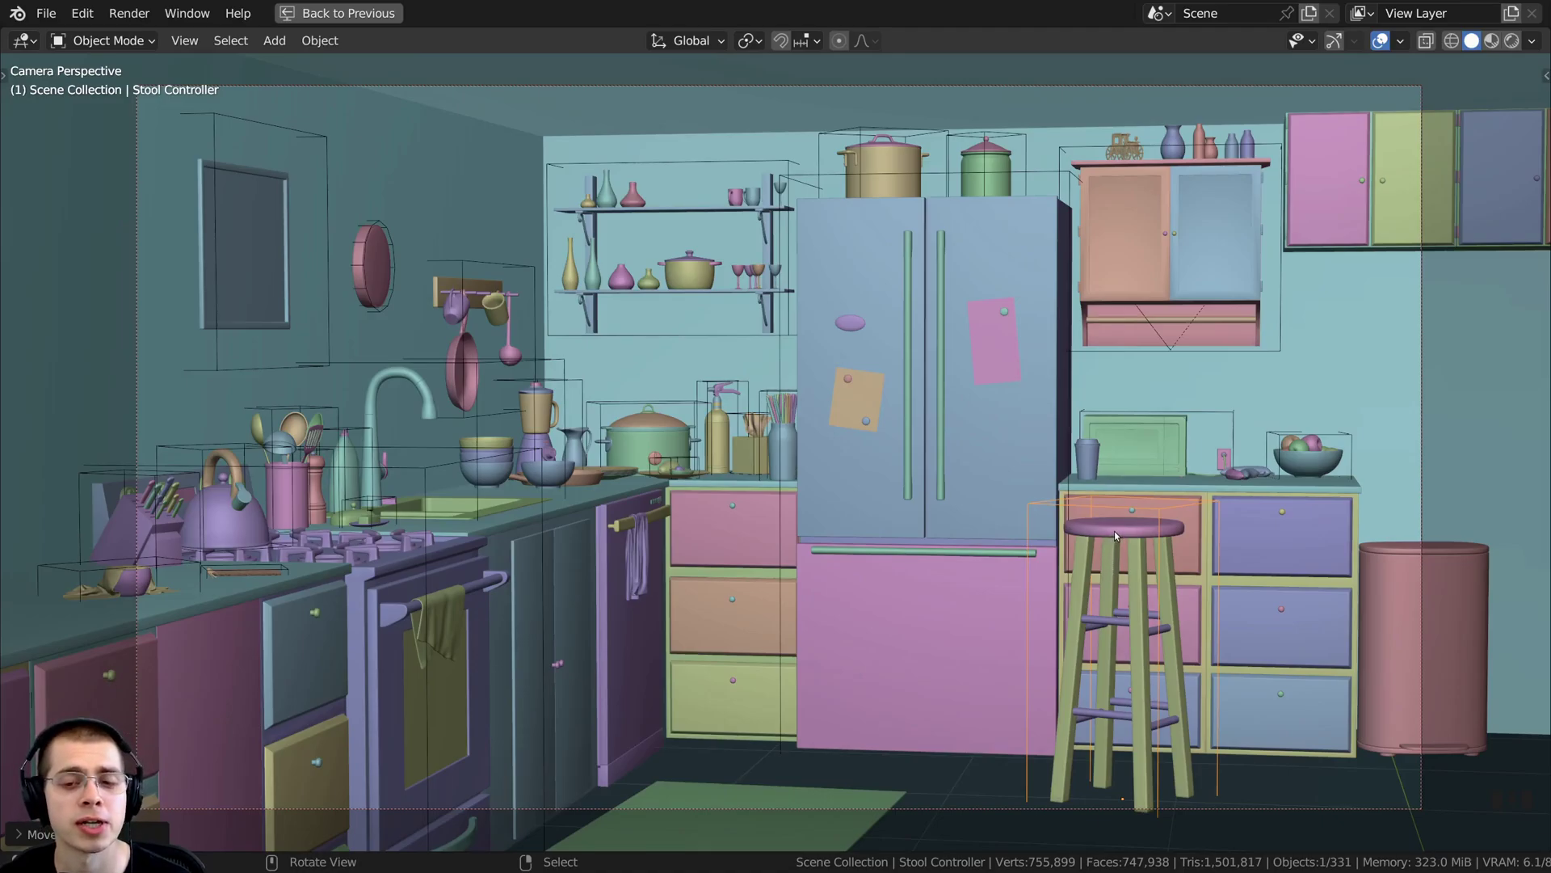
Step: Move the stool freely, confirm its new position, and frame the view around it
key("g")
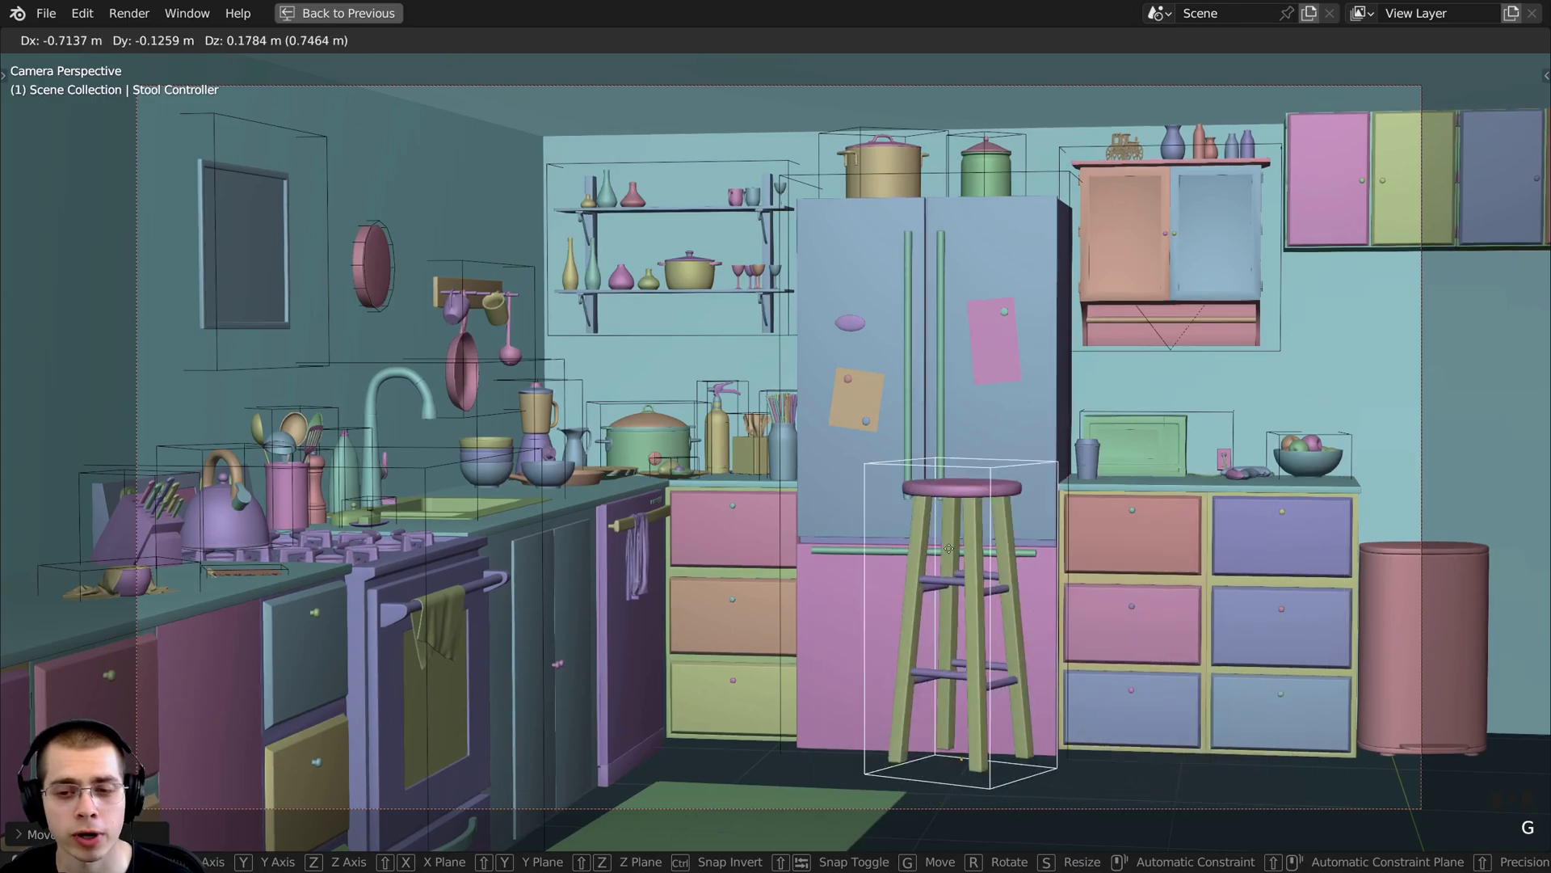
left_click(1212, 569)
middle_click_drag(1212, 570, 832, 493, "shift")
scroll(851, 661, "up", 3)
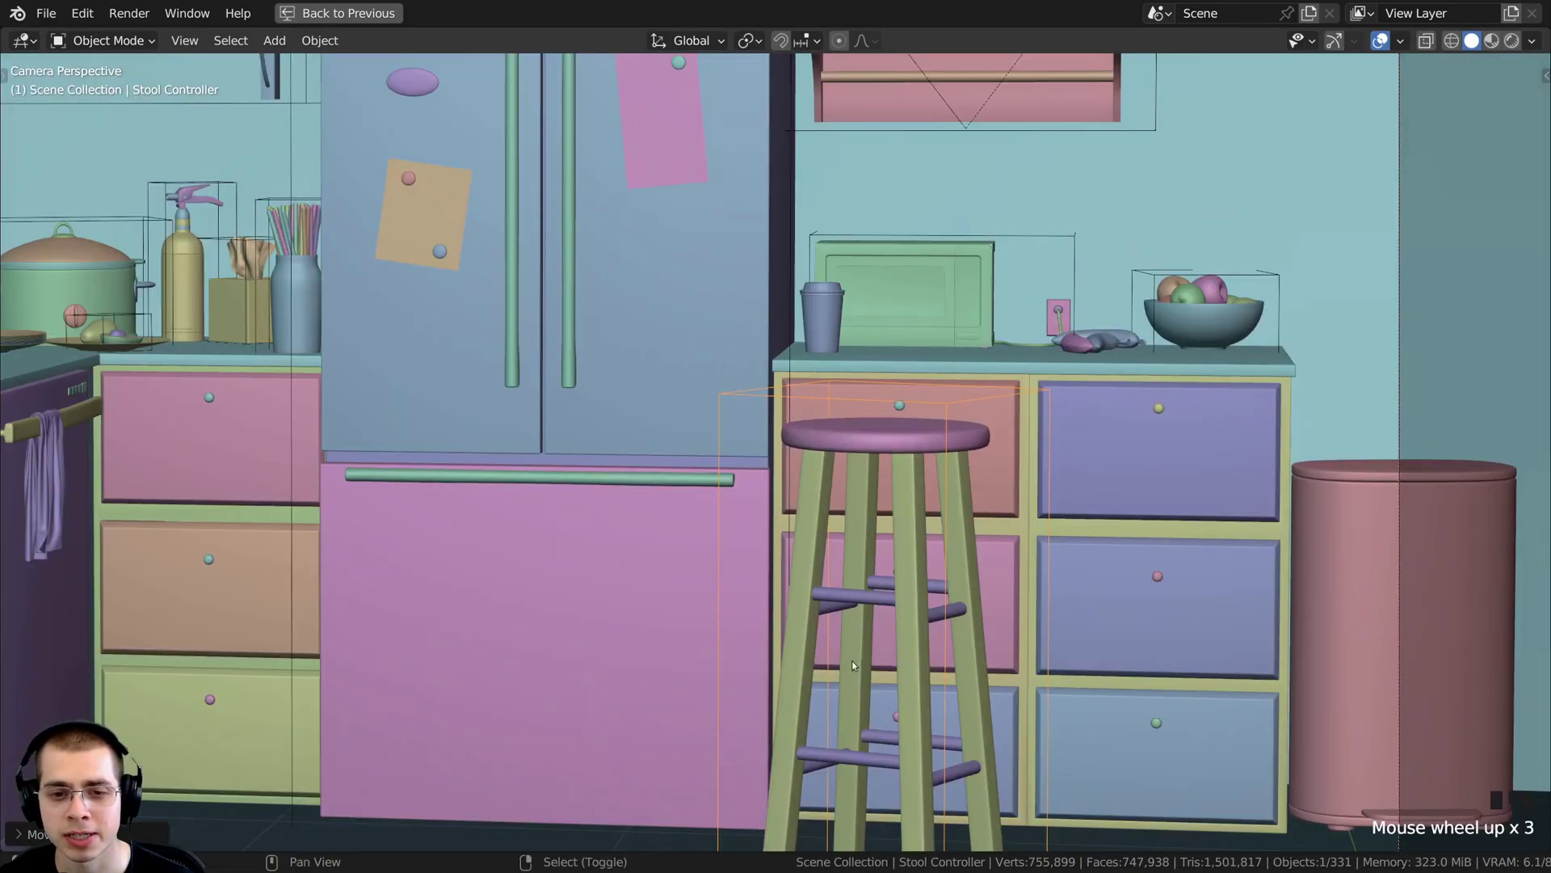
scroll(858, 624, "down", 1)
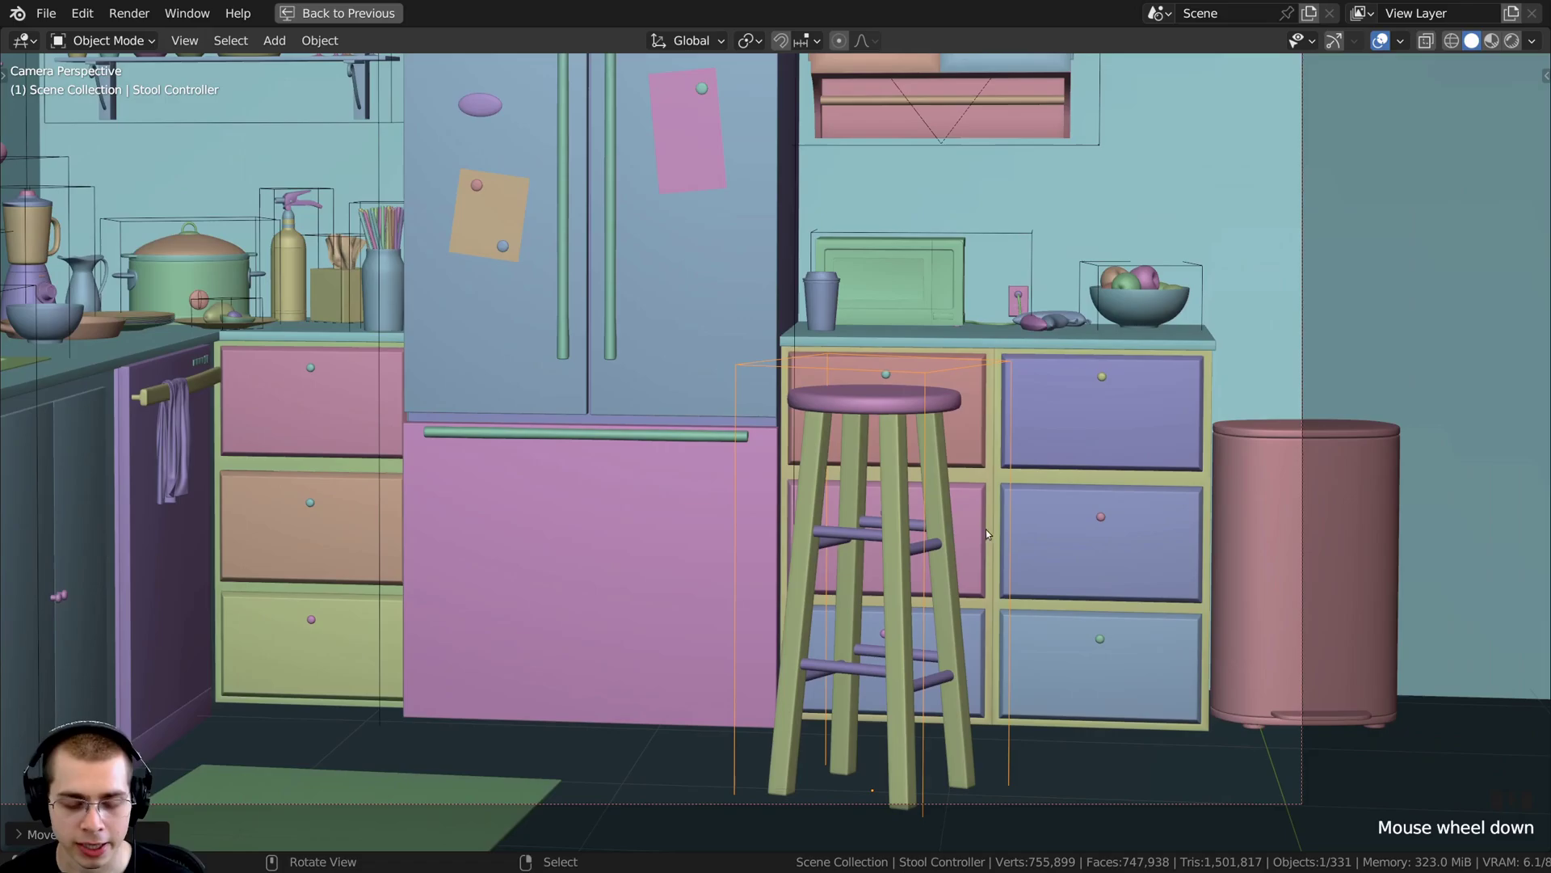
Step: Grab the stool and constrain it to X, Z, Y, then X again, at 0.1631 m along X
key("g")
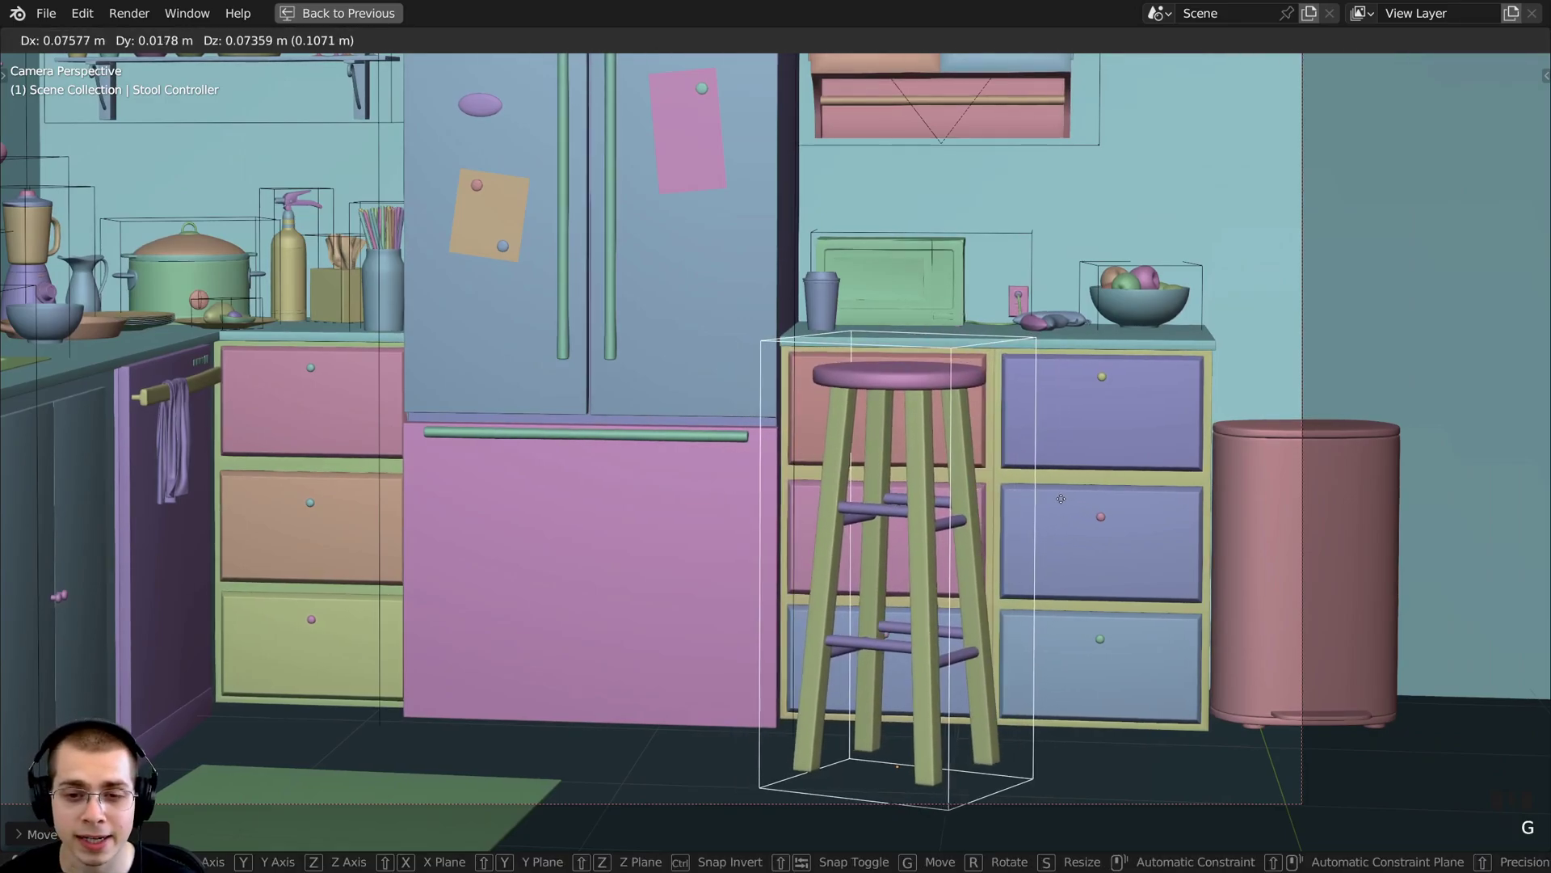
key("x")
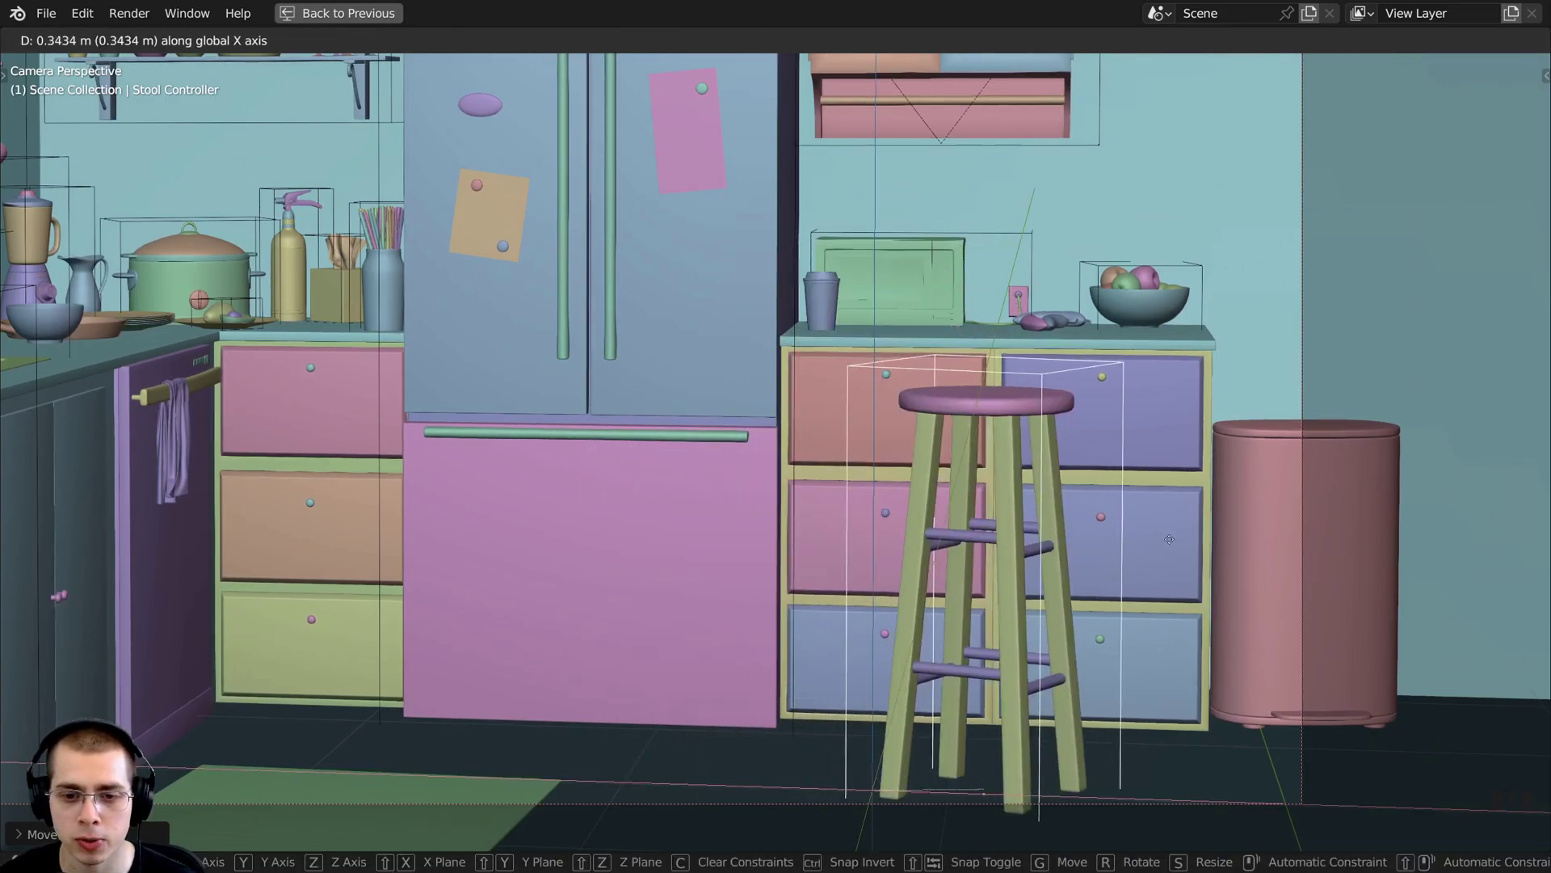
key("z")
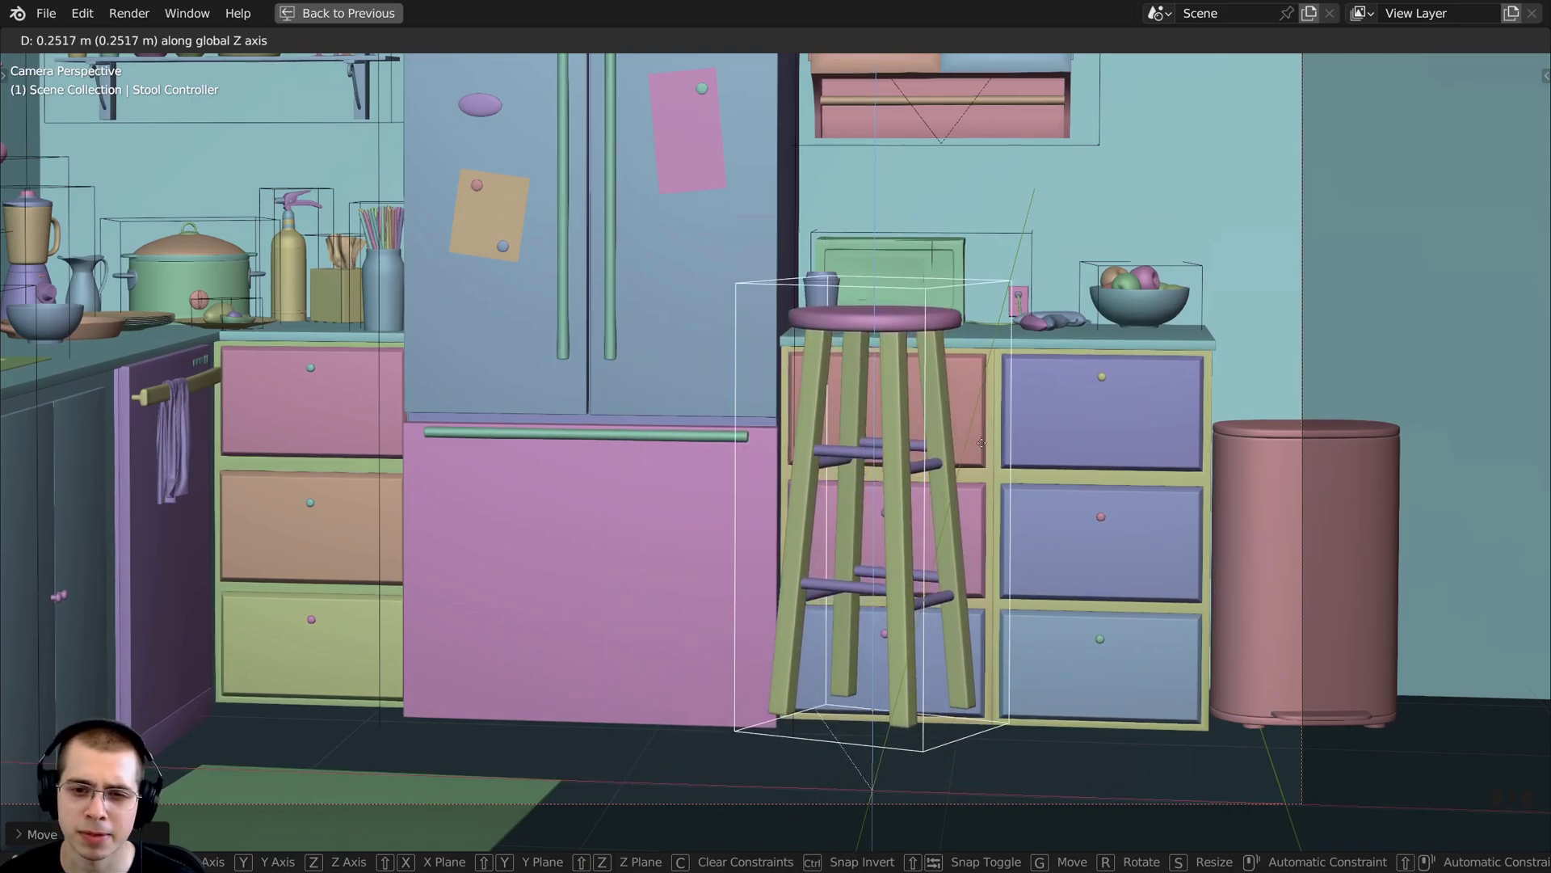
key("y")
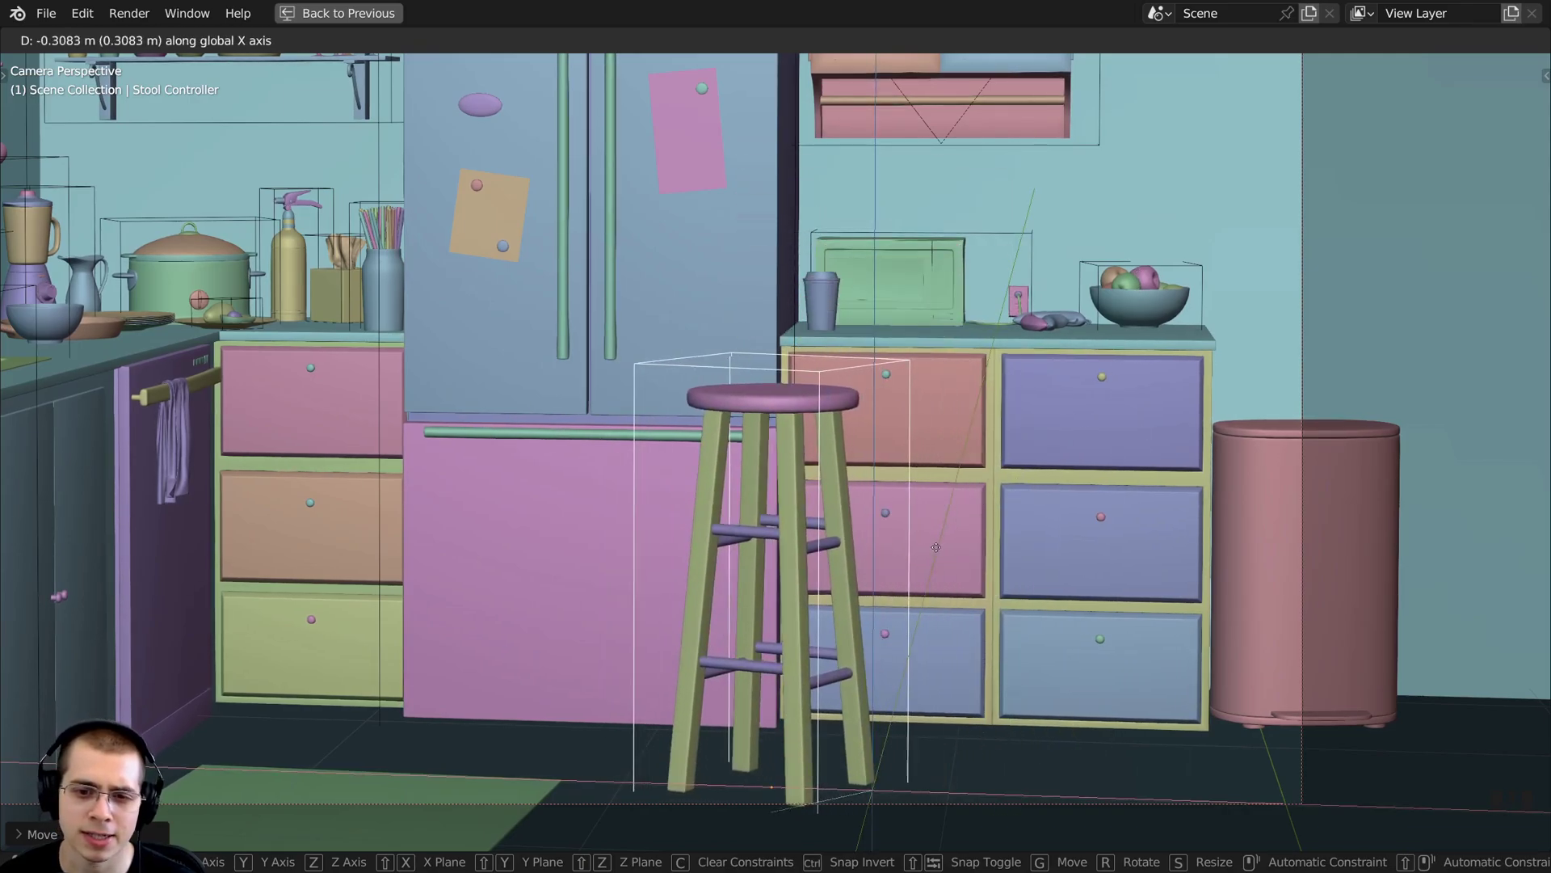
key("x")
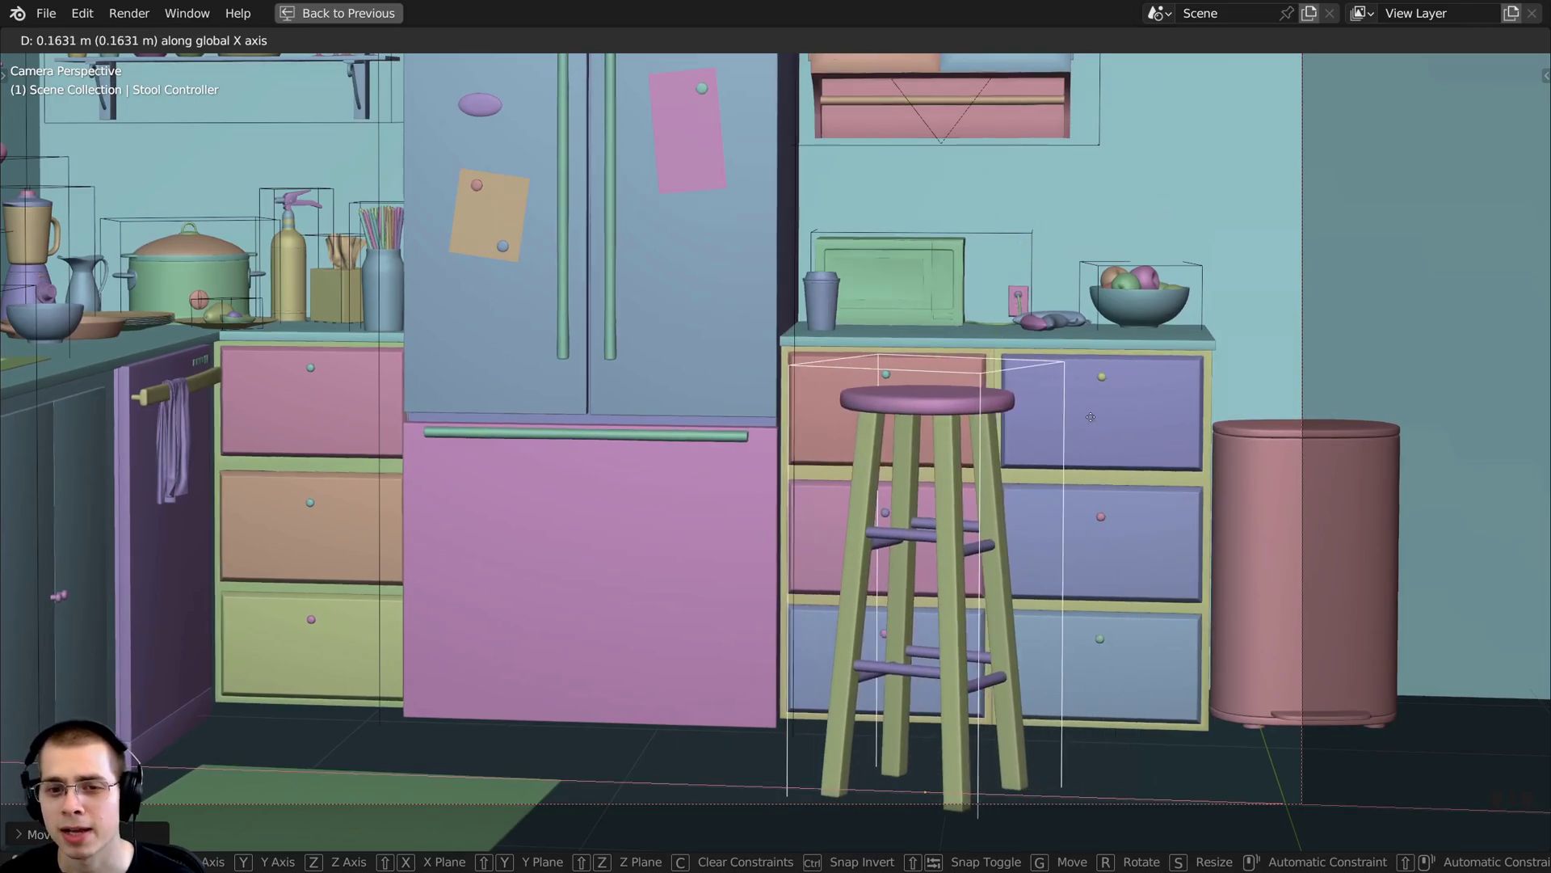
Step: End the stool move and pan the view to show the whole kitchen
left_click(1111, 485)
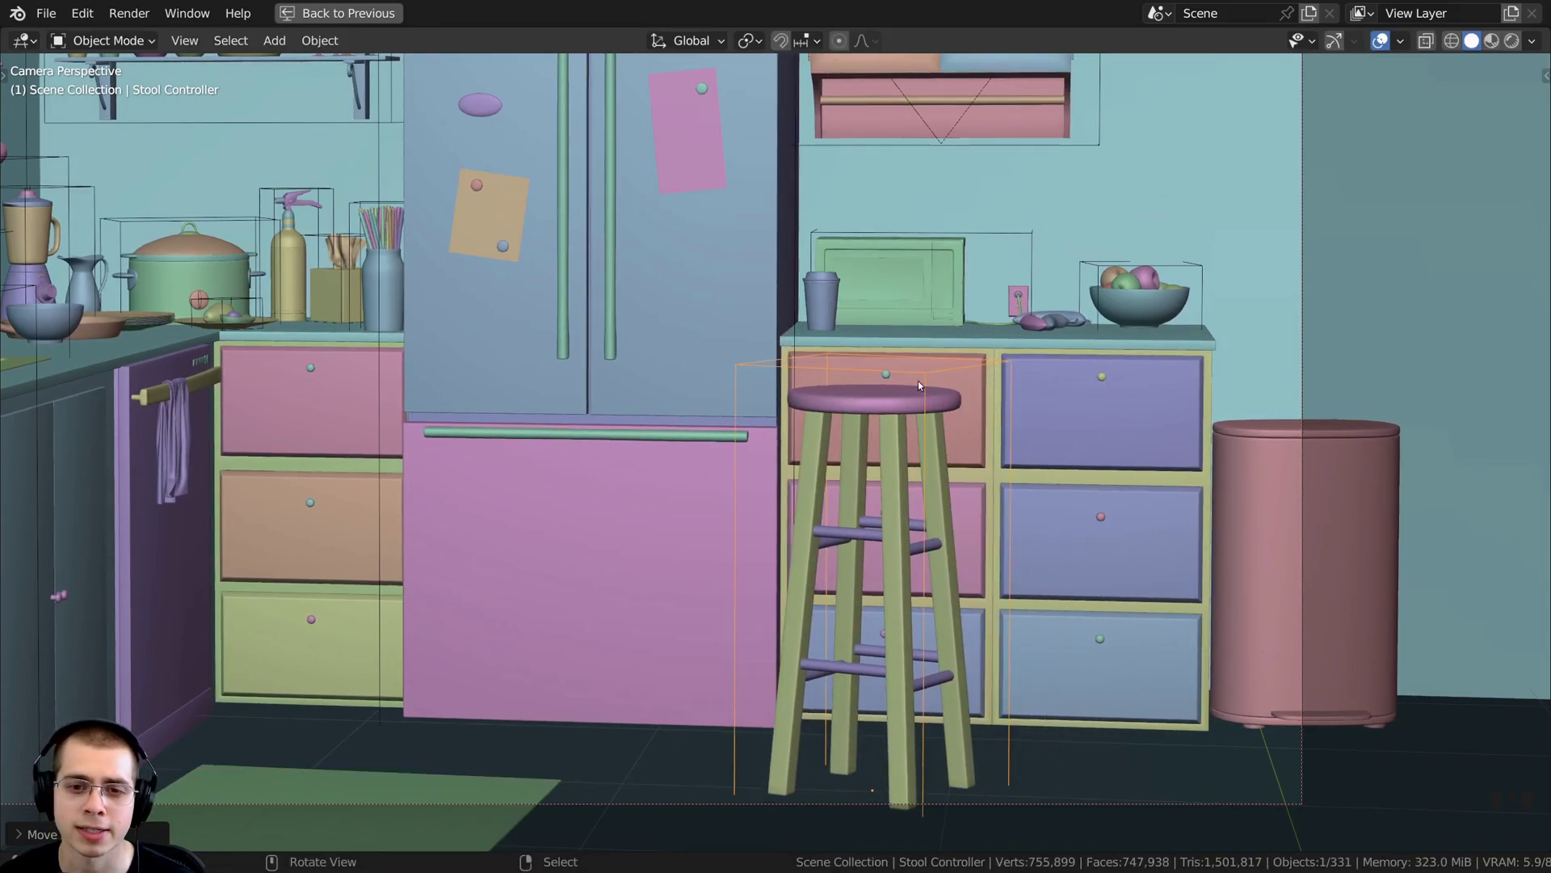
scroll(834, 146, "down", 2)
middle_click_drag(834, 145, 895, 164, "shift")
middle_click_drag(740, 512, 814, 529, "shift")
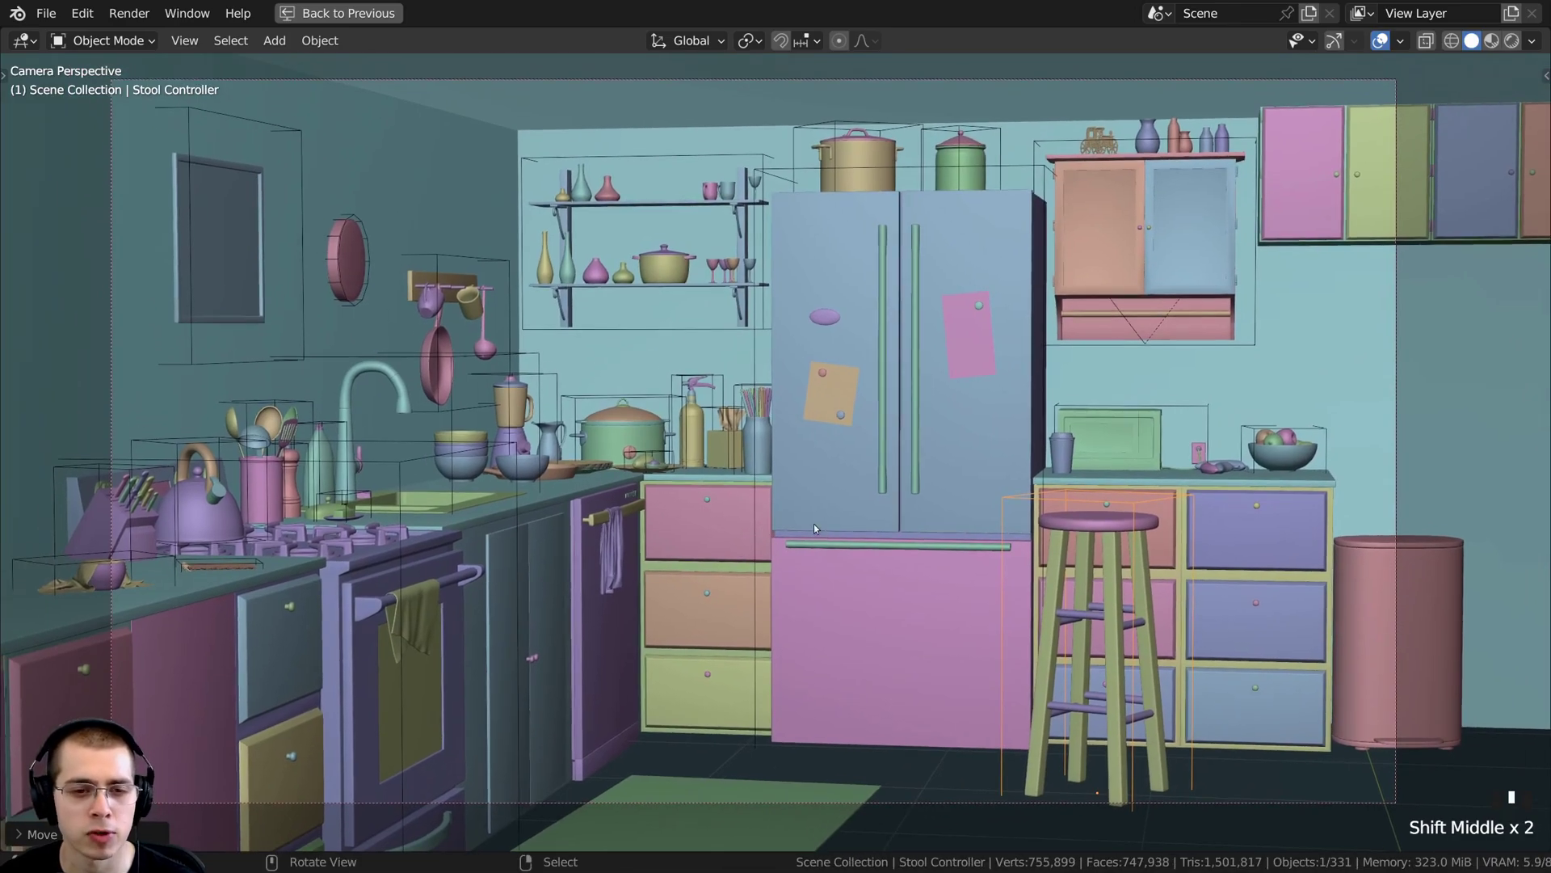
middle_click_drag(1108, 575, 1099, 570, "shift")
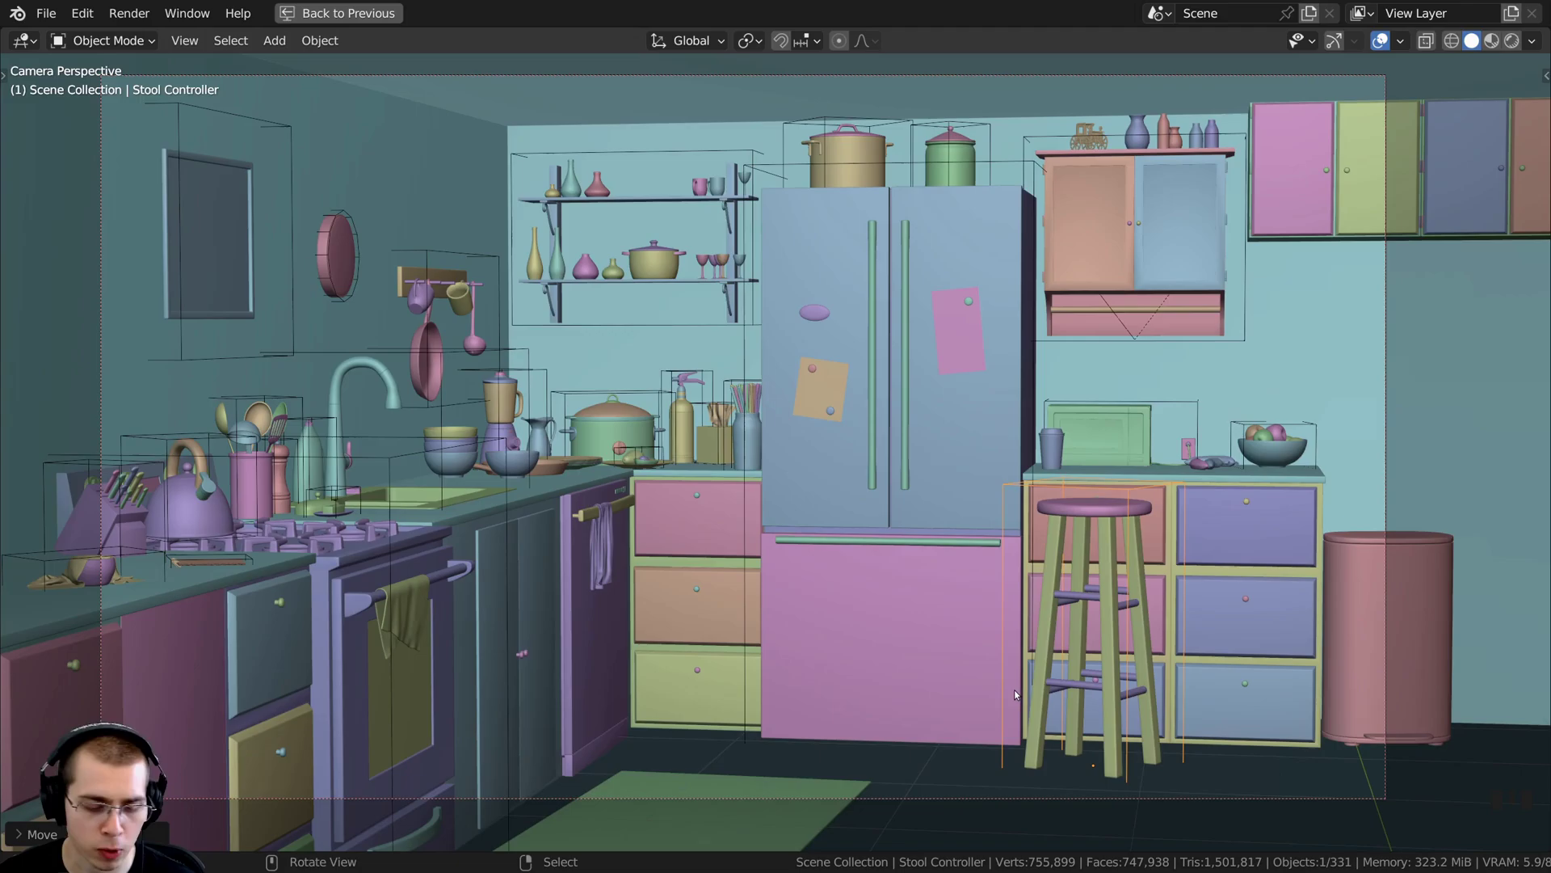
Step: Slide the stool left along X, then forward along Y toward the camera
key("g")
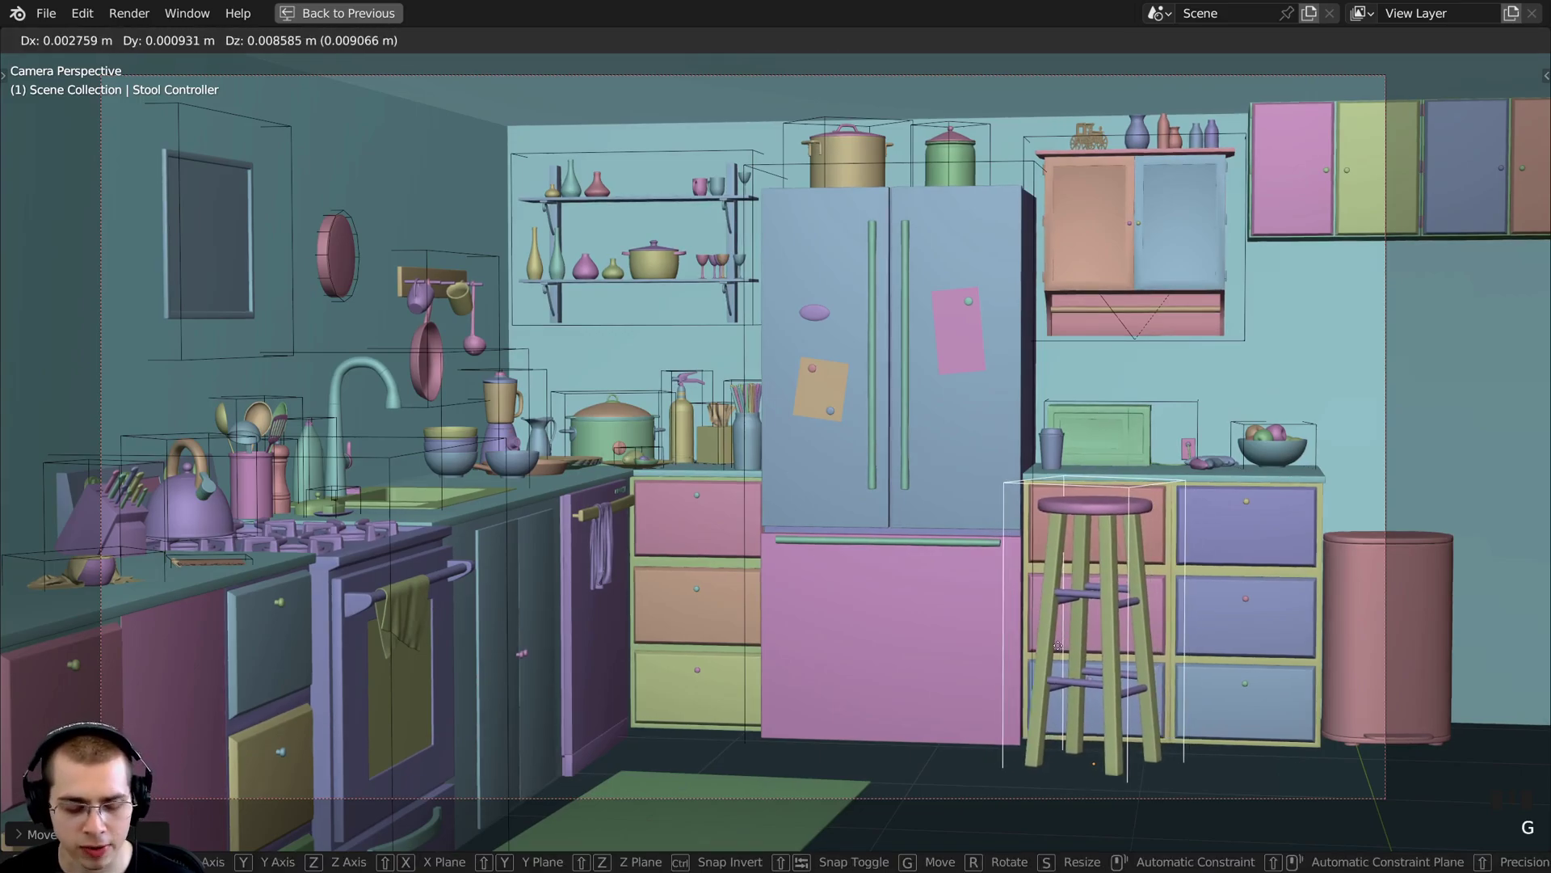
key("x")
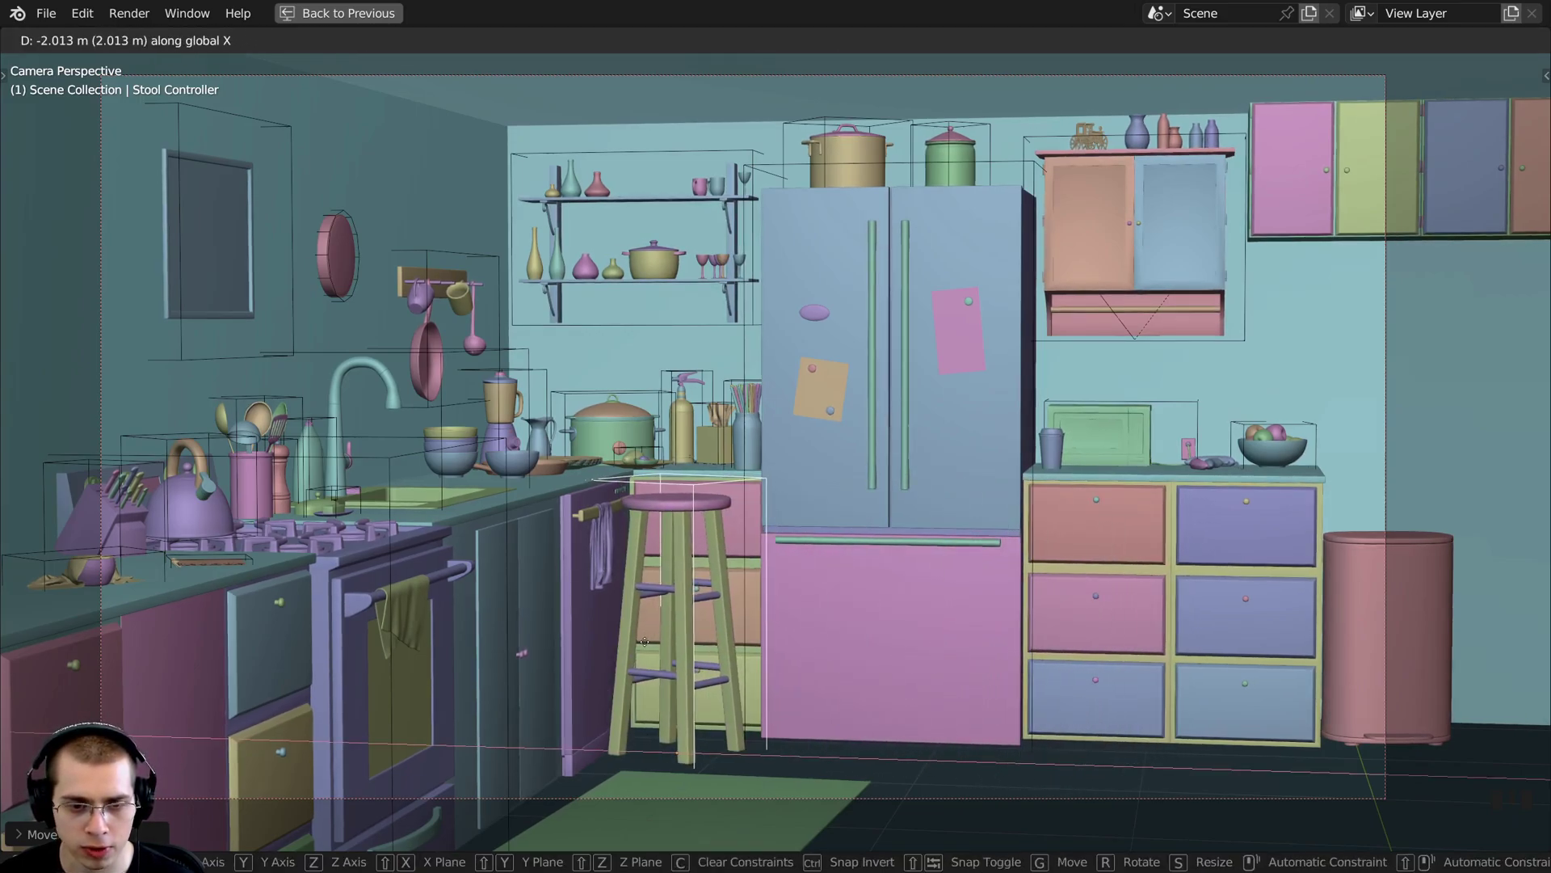
left_click(644, 641)
key("g")
key("y")
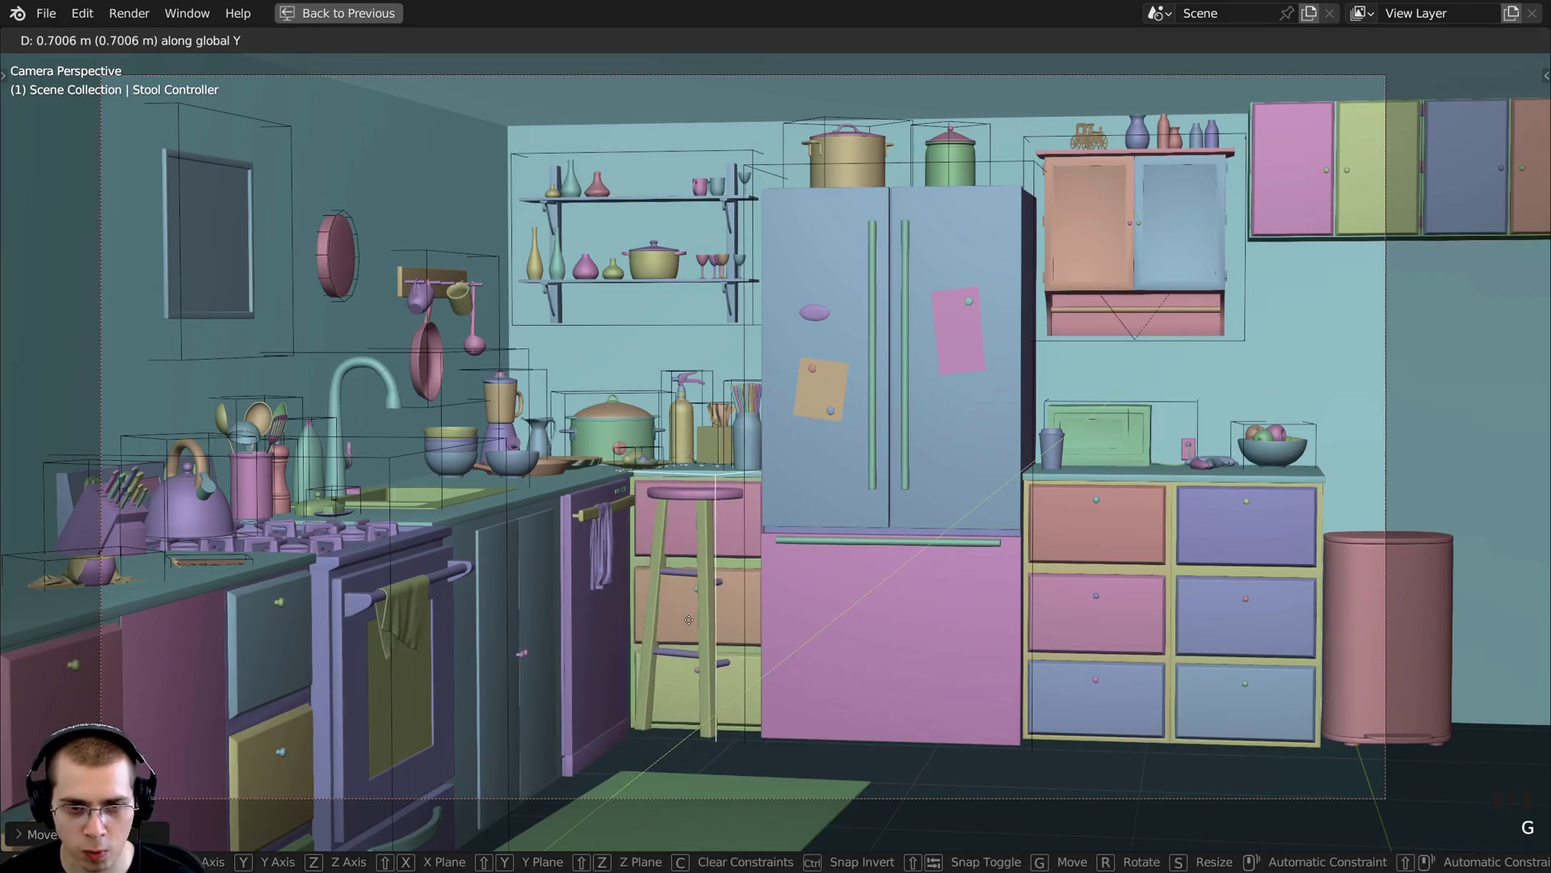
left_click(652, 666)
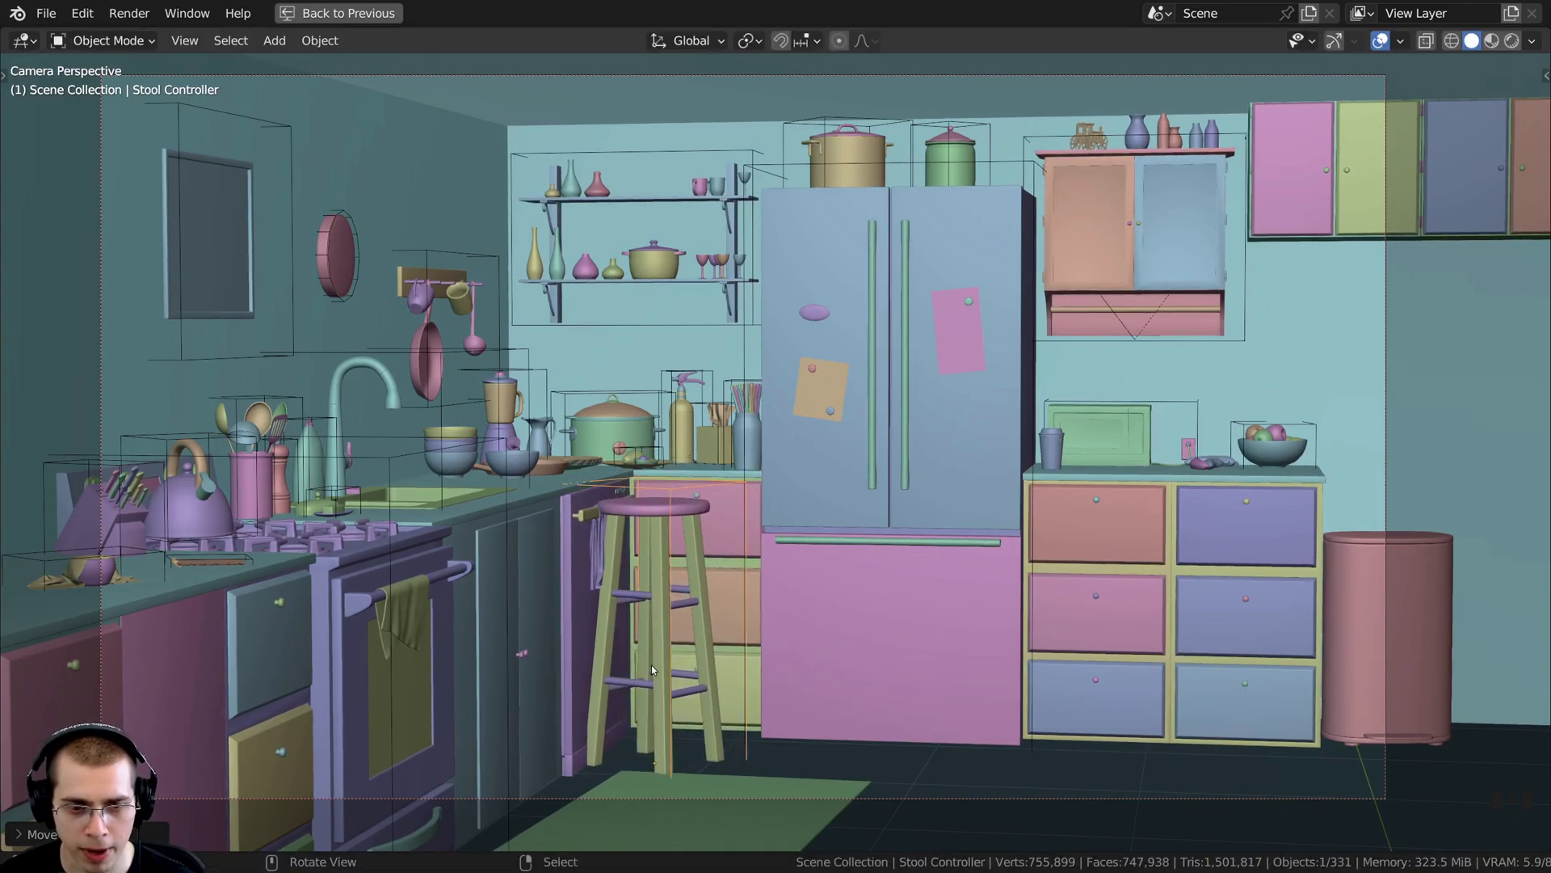
scroll(652, 665, "up", 4)
middle_click_drag(652, 666, 676, 511, "shift")
Step: Make a small stool adjustment, then a final 0.08 m X move beside the fridge
key("g")
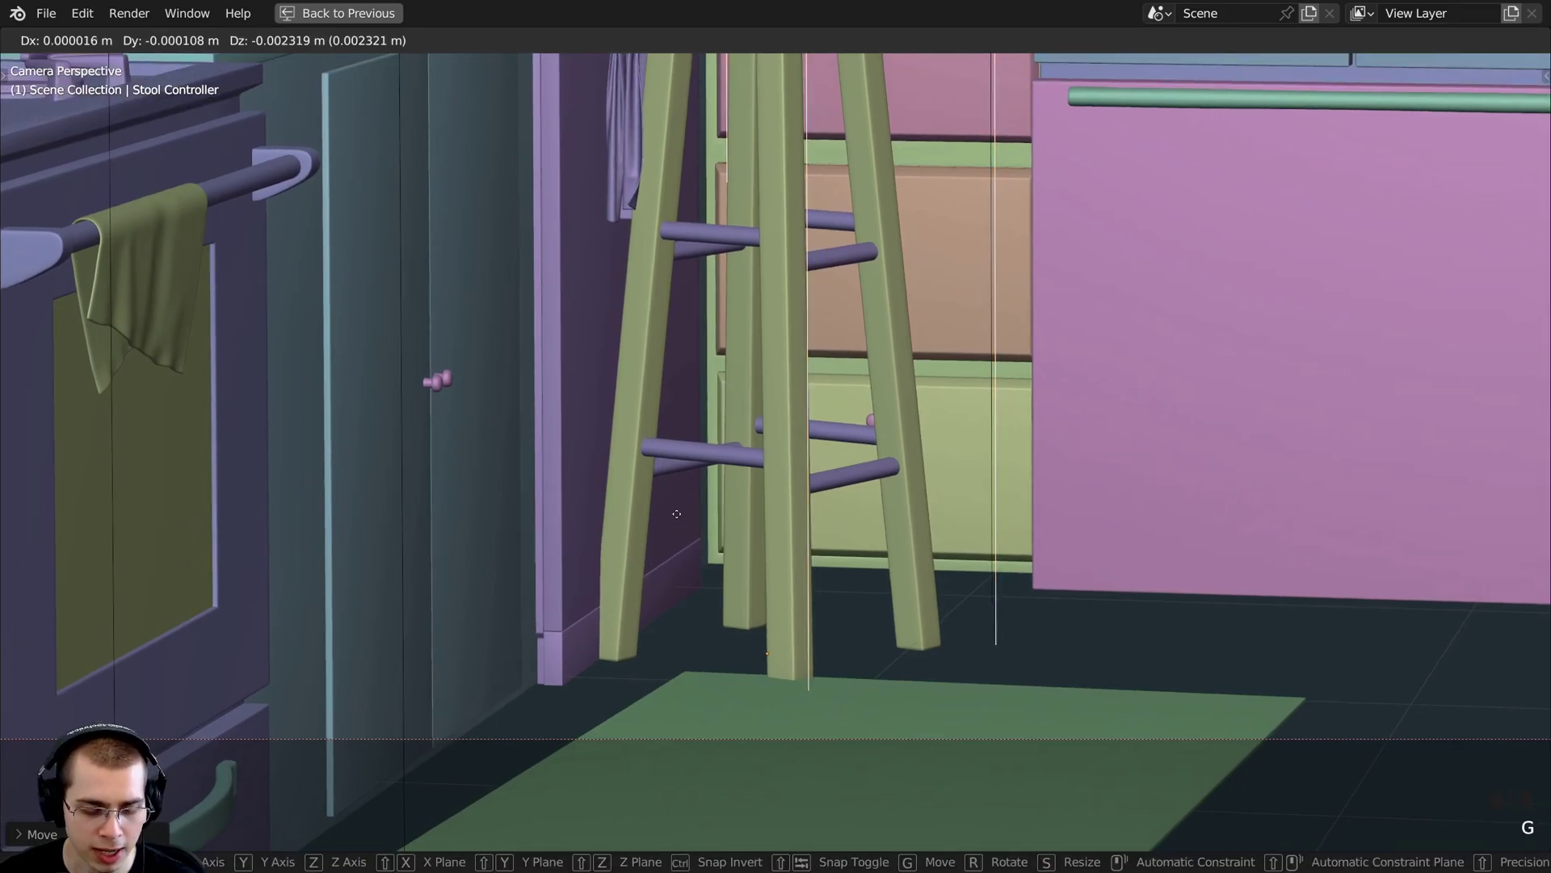
left_click(699, 459)
scroll(700, 459, "down", 6)
key("g")
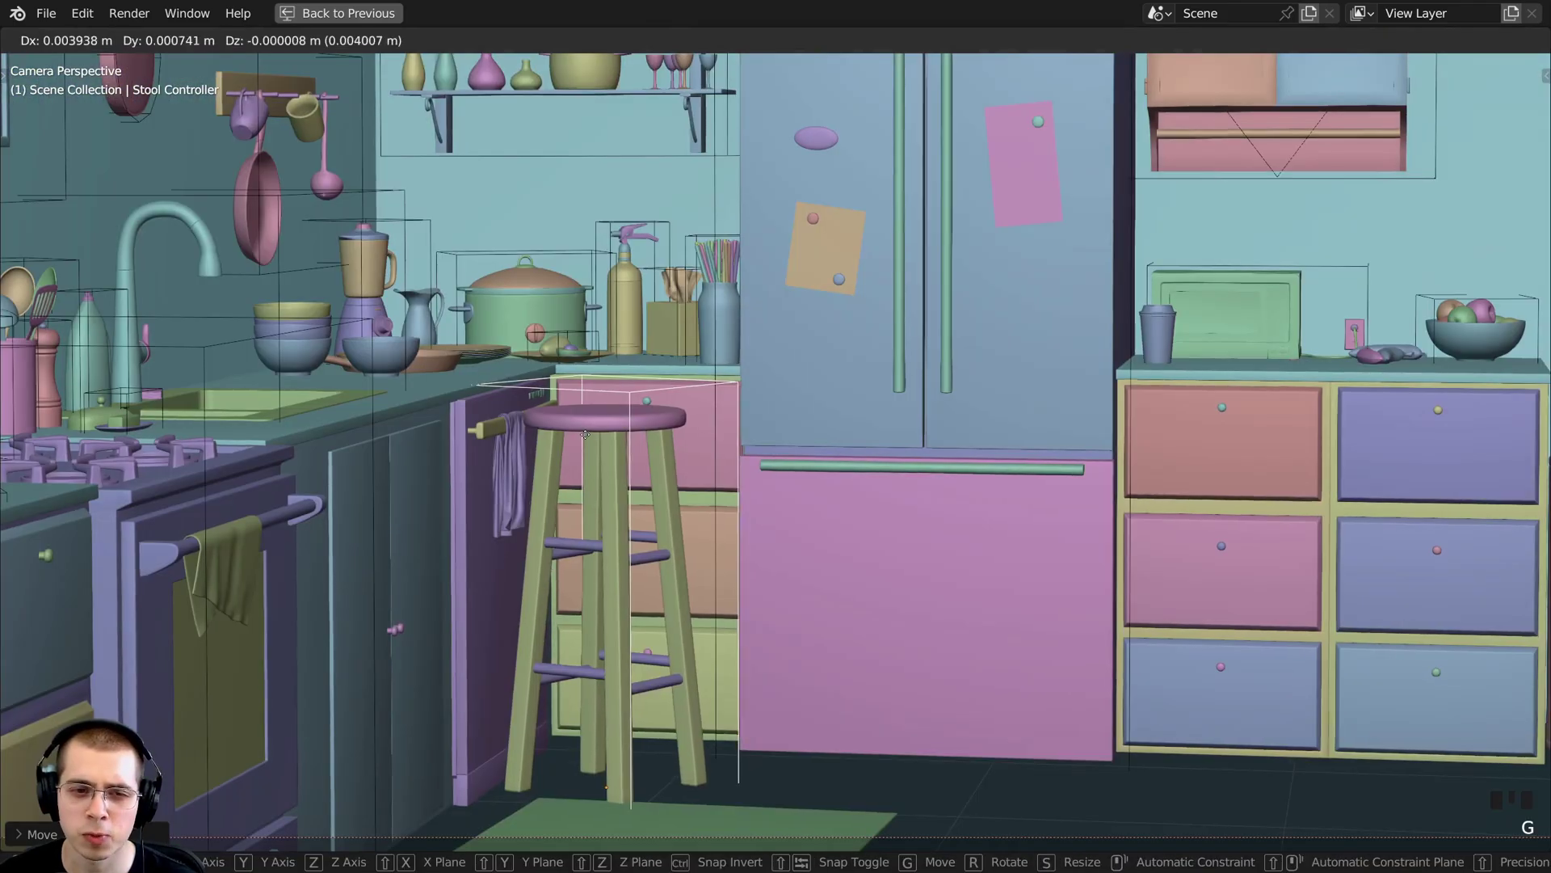
key("x")
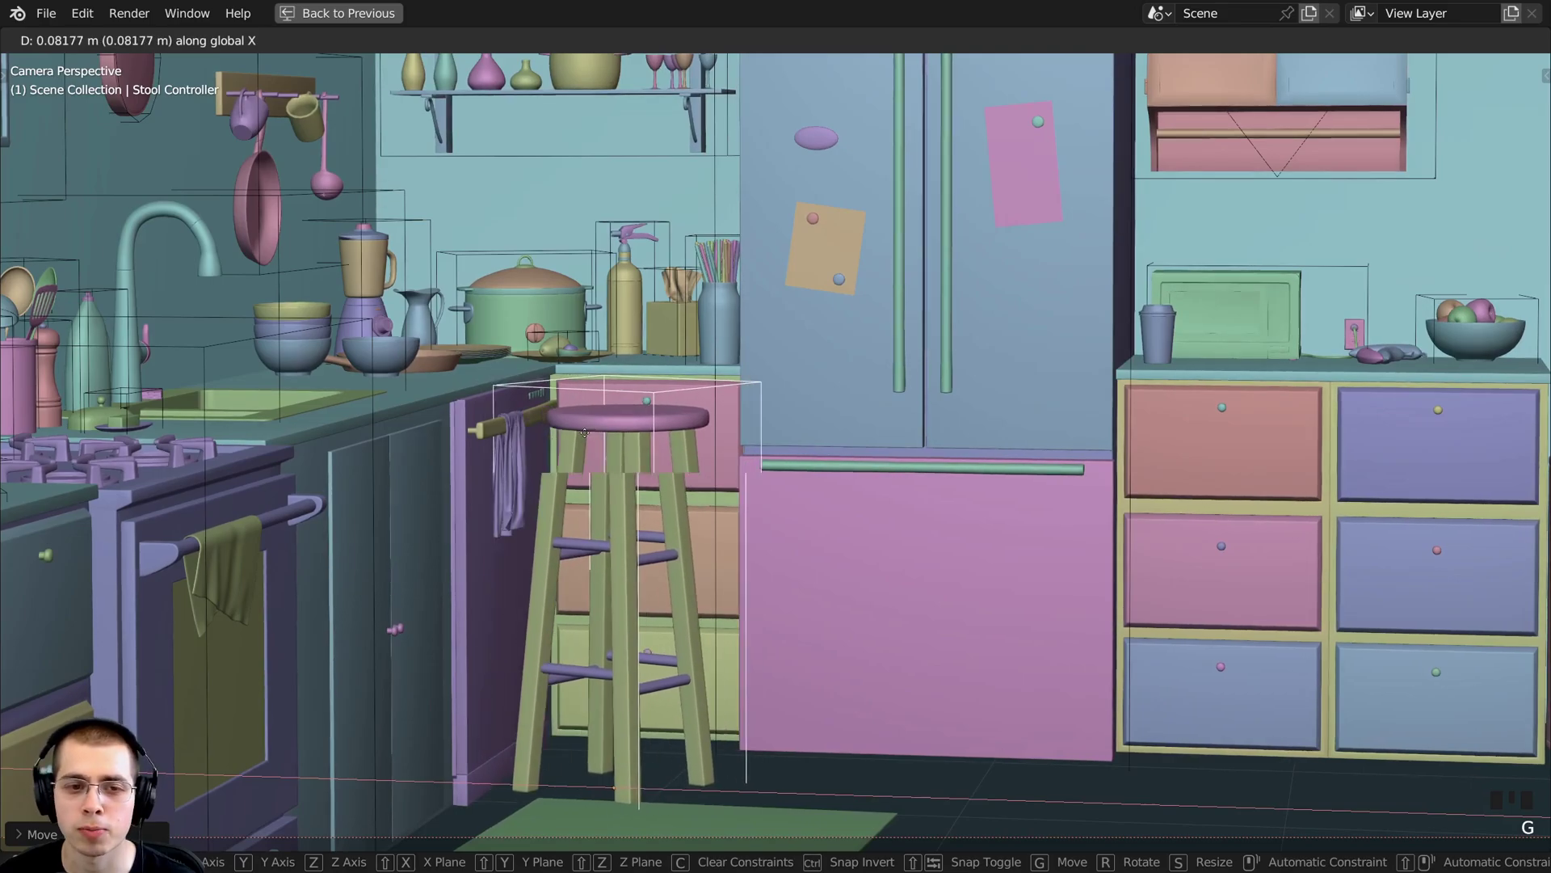
left_click(627, 453)
scroll(627, 453, "down", 2)
scroll(695, 510, "up", 2)
middle_click_drag(695, 511, 751, 487, "shift")
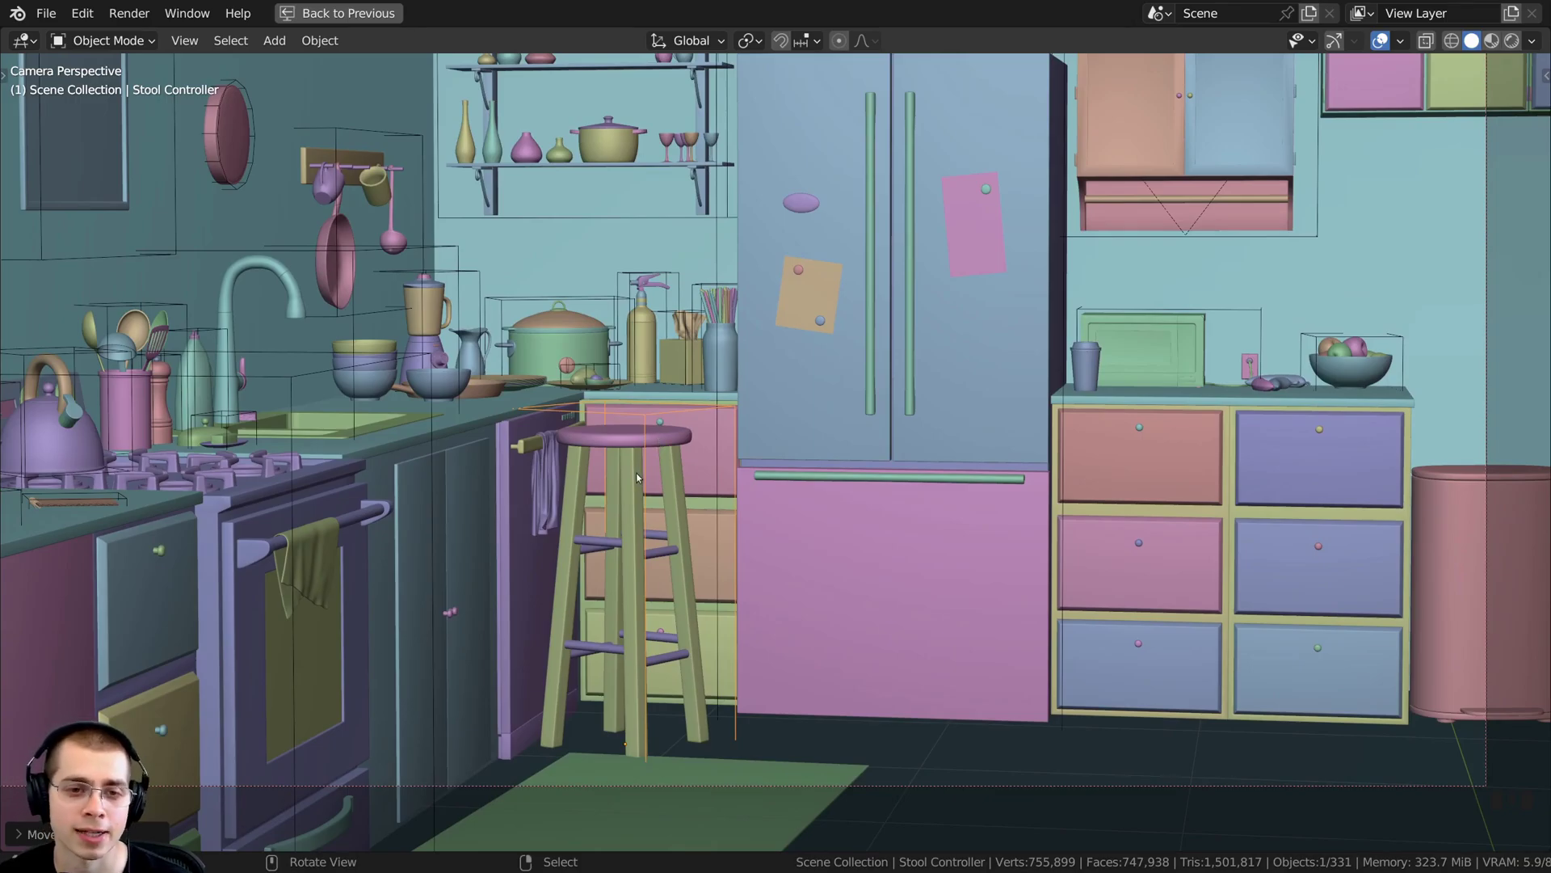
Step: Slide the stool in the floor plane with Z excluded, placing it in front of the refrigerator
key("g")
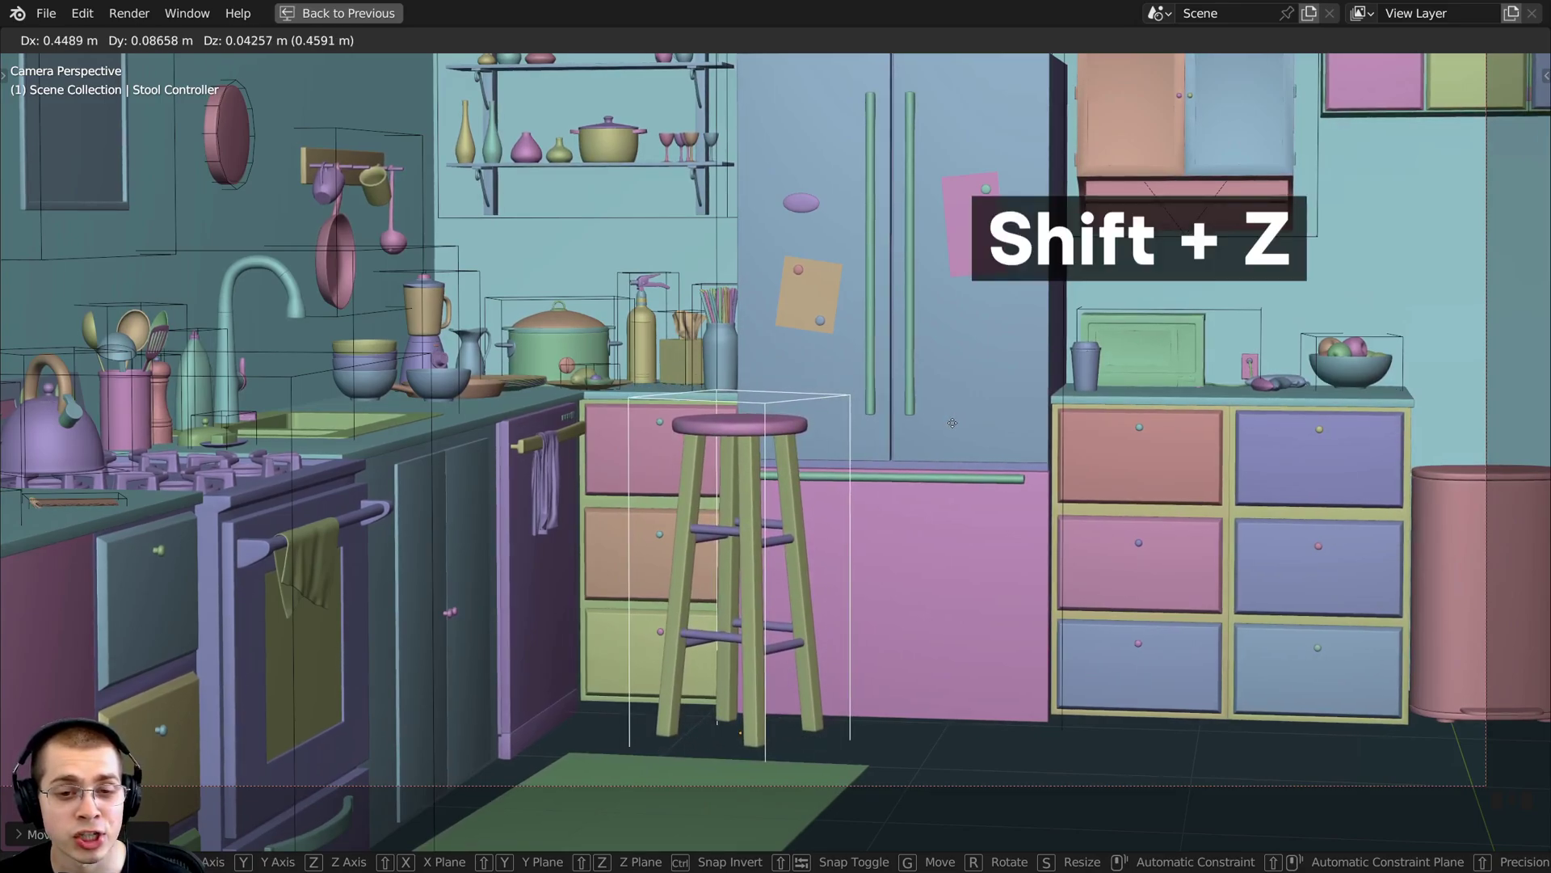
key("shift+z")
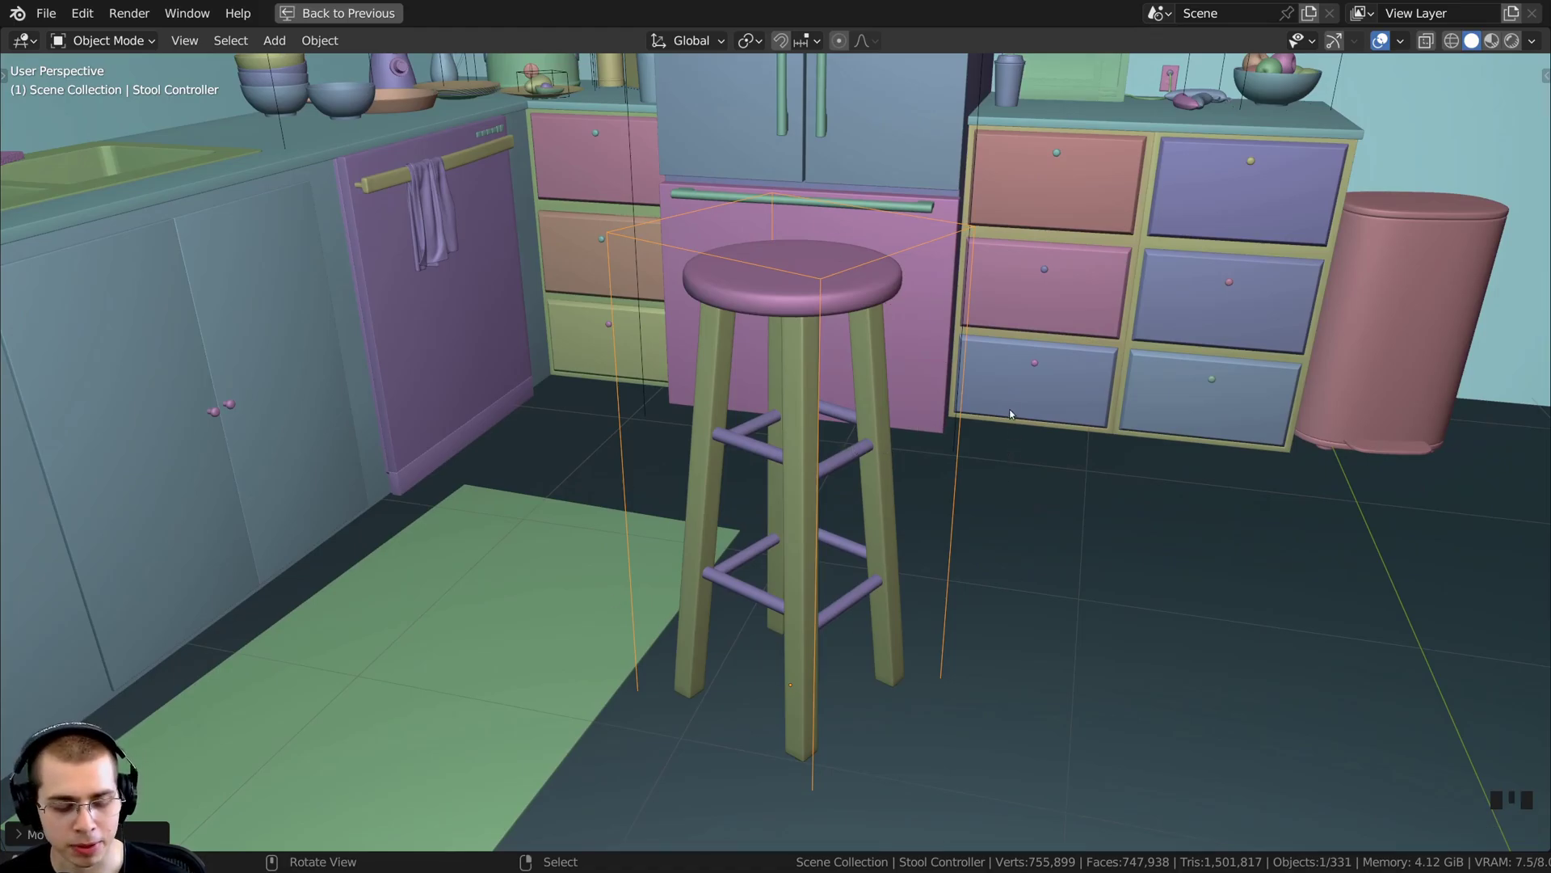
Step: Scale the stool about 1.19 times in X and Y with its height locked
key("s")
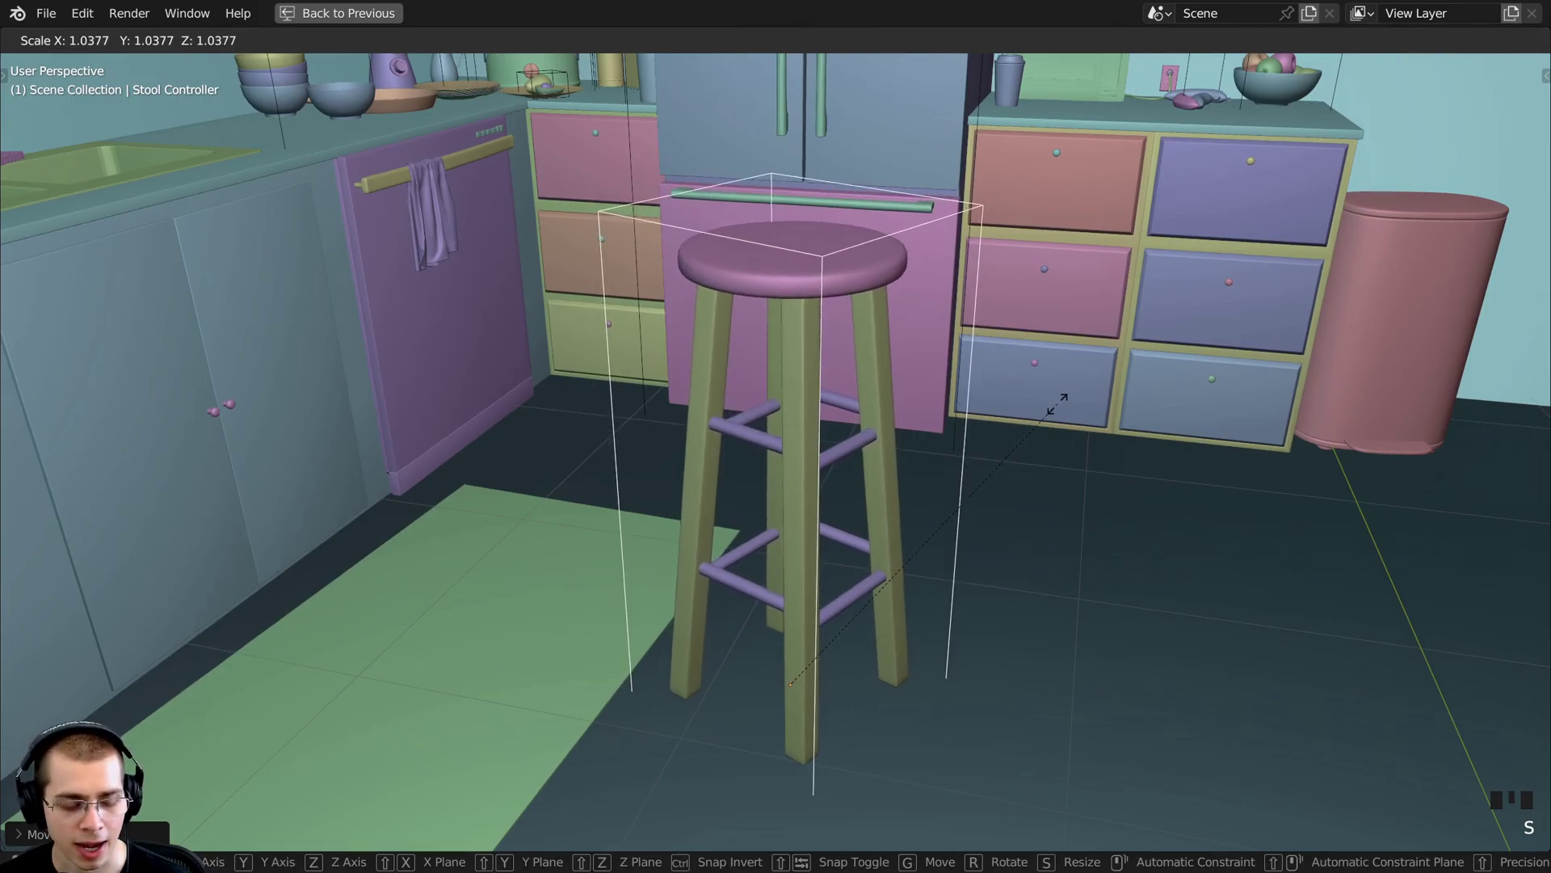
key("shift+z")
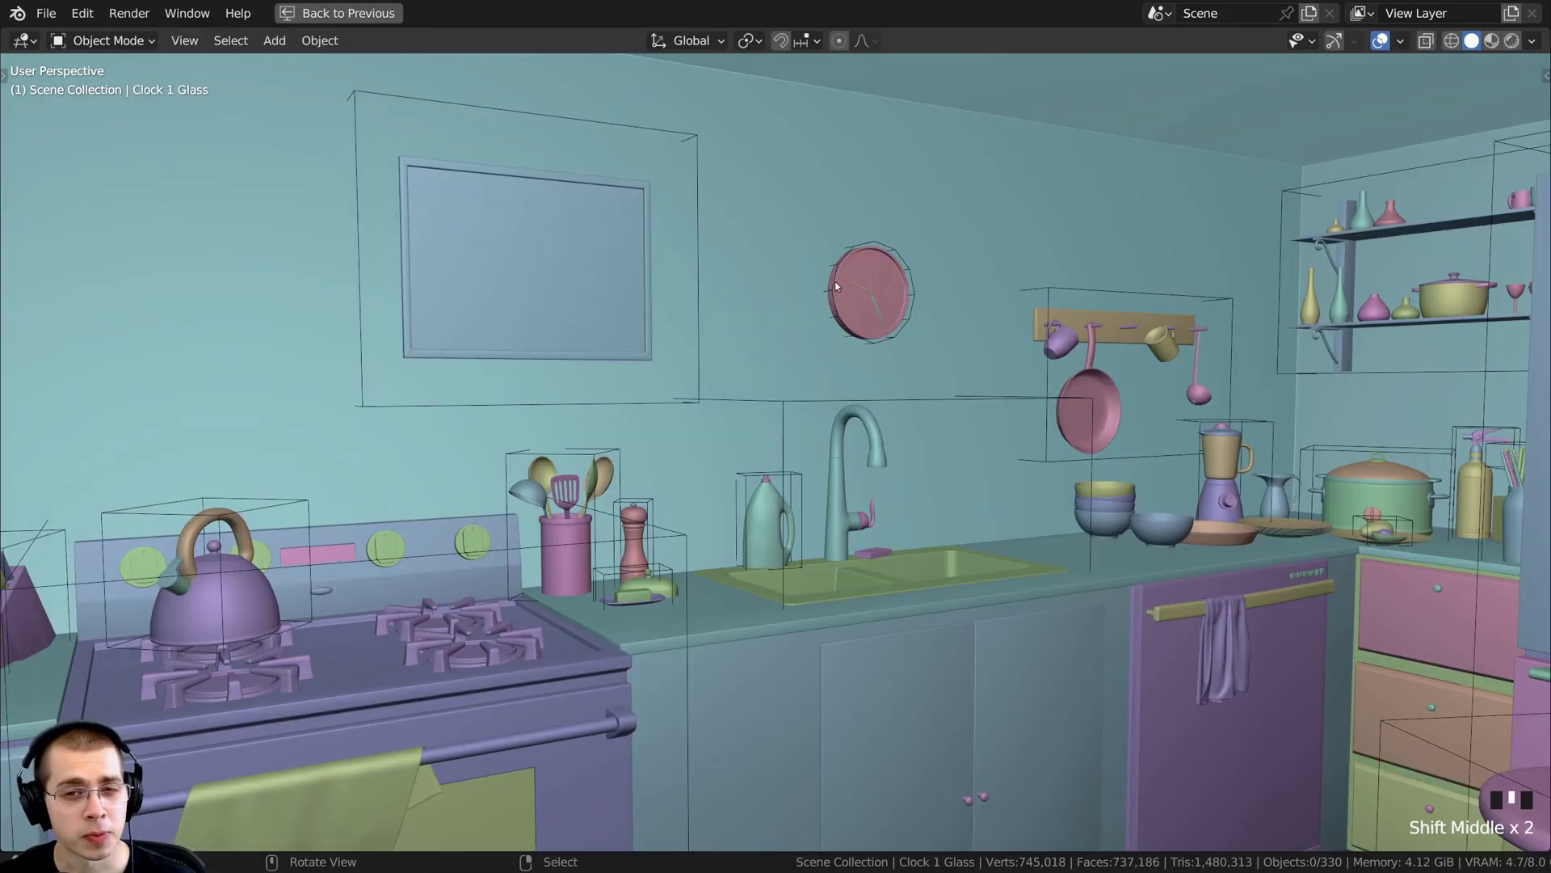
middle_click_drag(835, 282, 880, 246)
Step: Select the wall clock's outer ring and return to the camera view
scroll(876, 243, "up", 2)
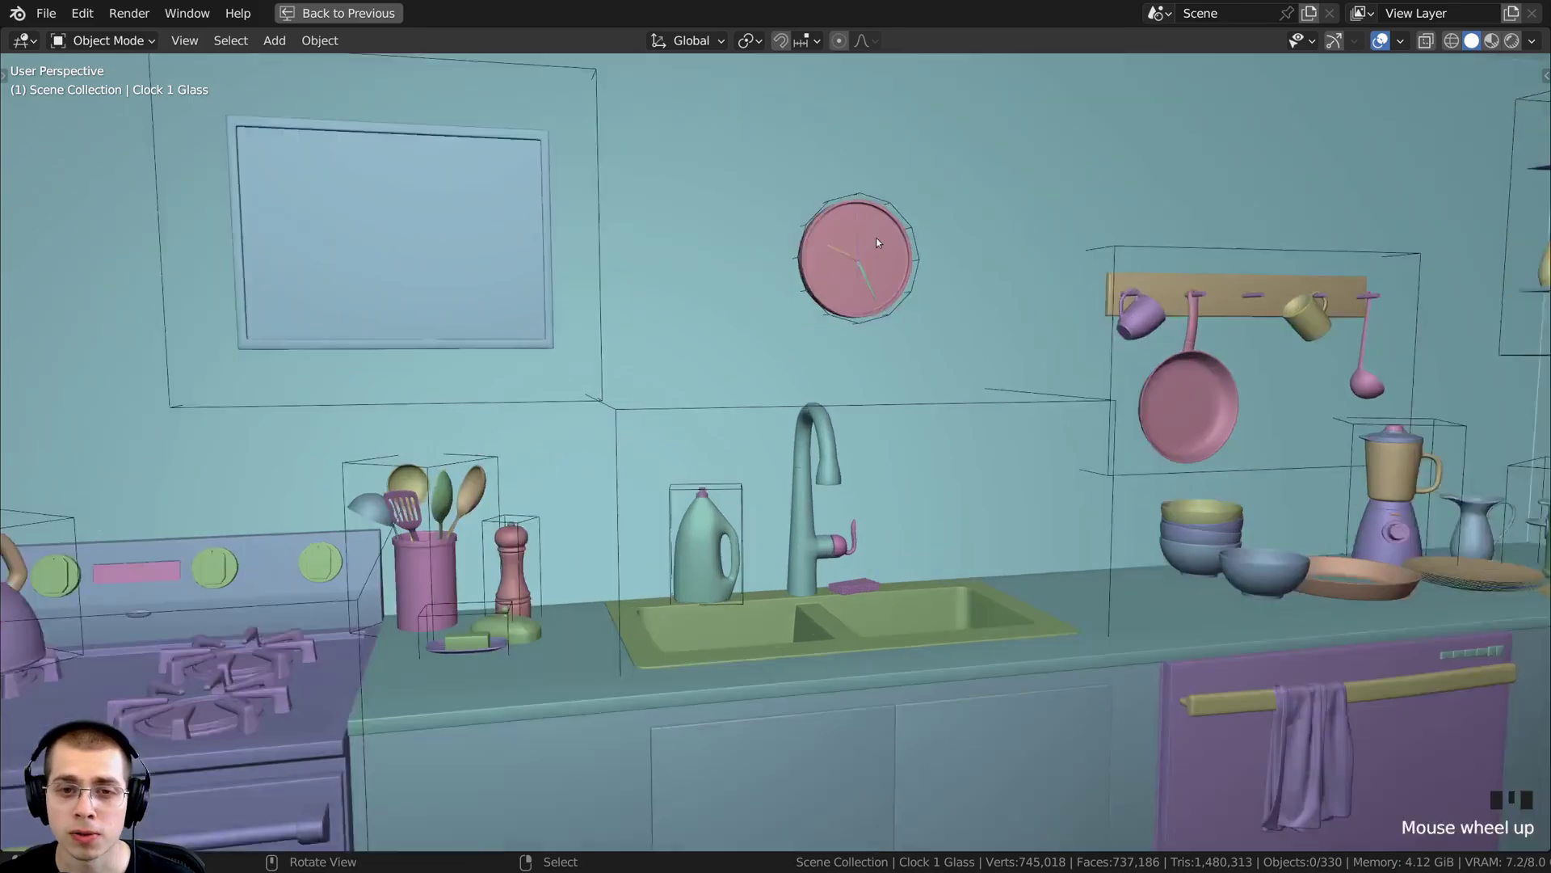
right_click(926, 147)
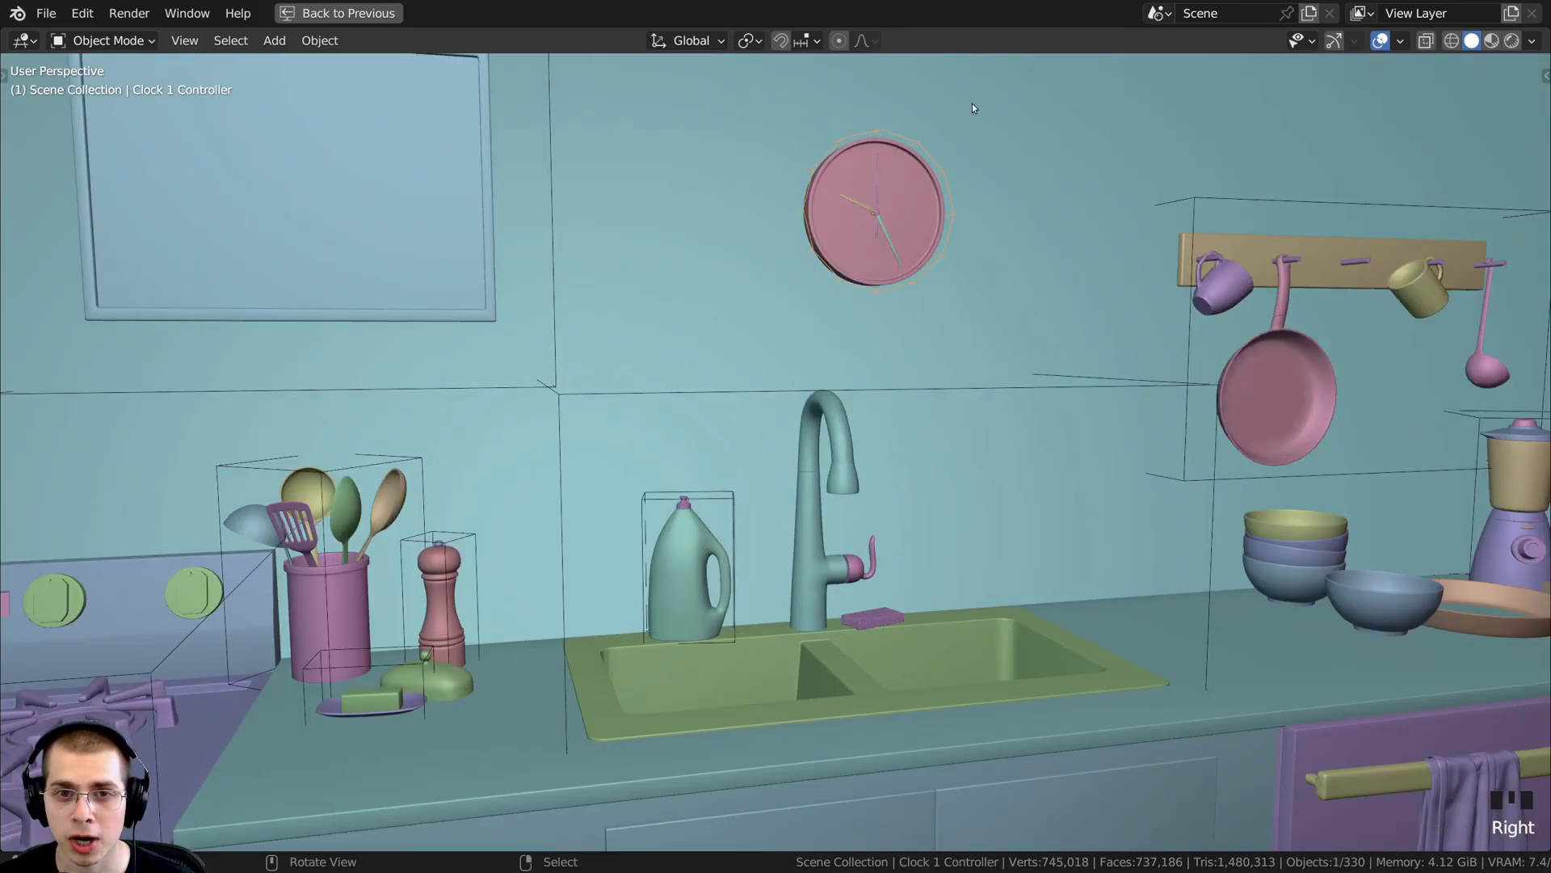
middle_click_drag(869, 231, 884, 197, "shift")
key("g")
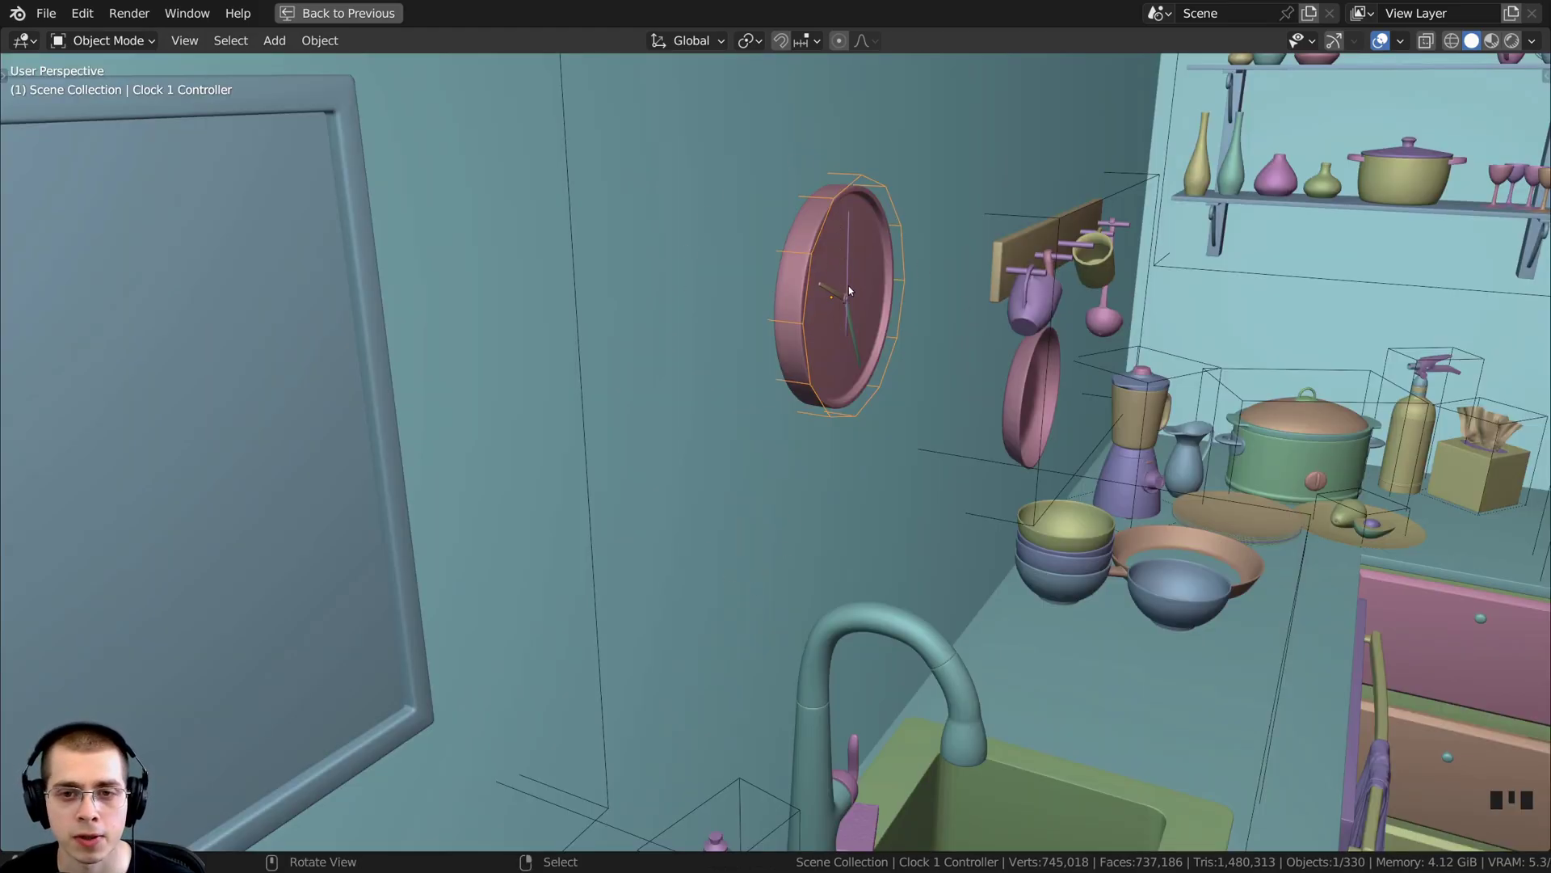
key("KP_0")
scroll(734, 451, "down", 2)
Step: Move the wall clock with the X axis excluded, then end the grab
key("g")
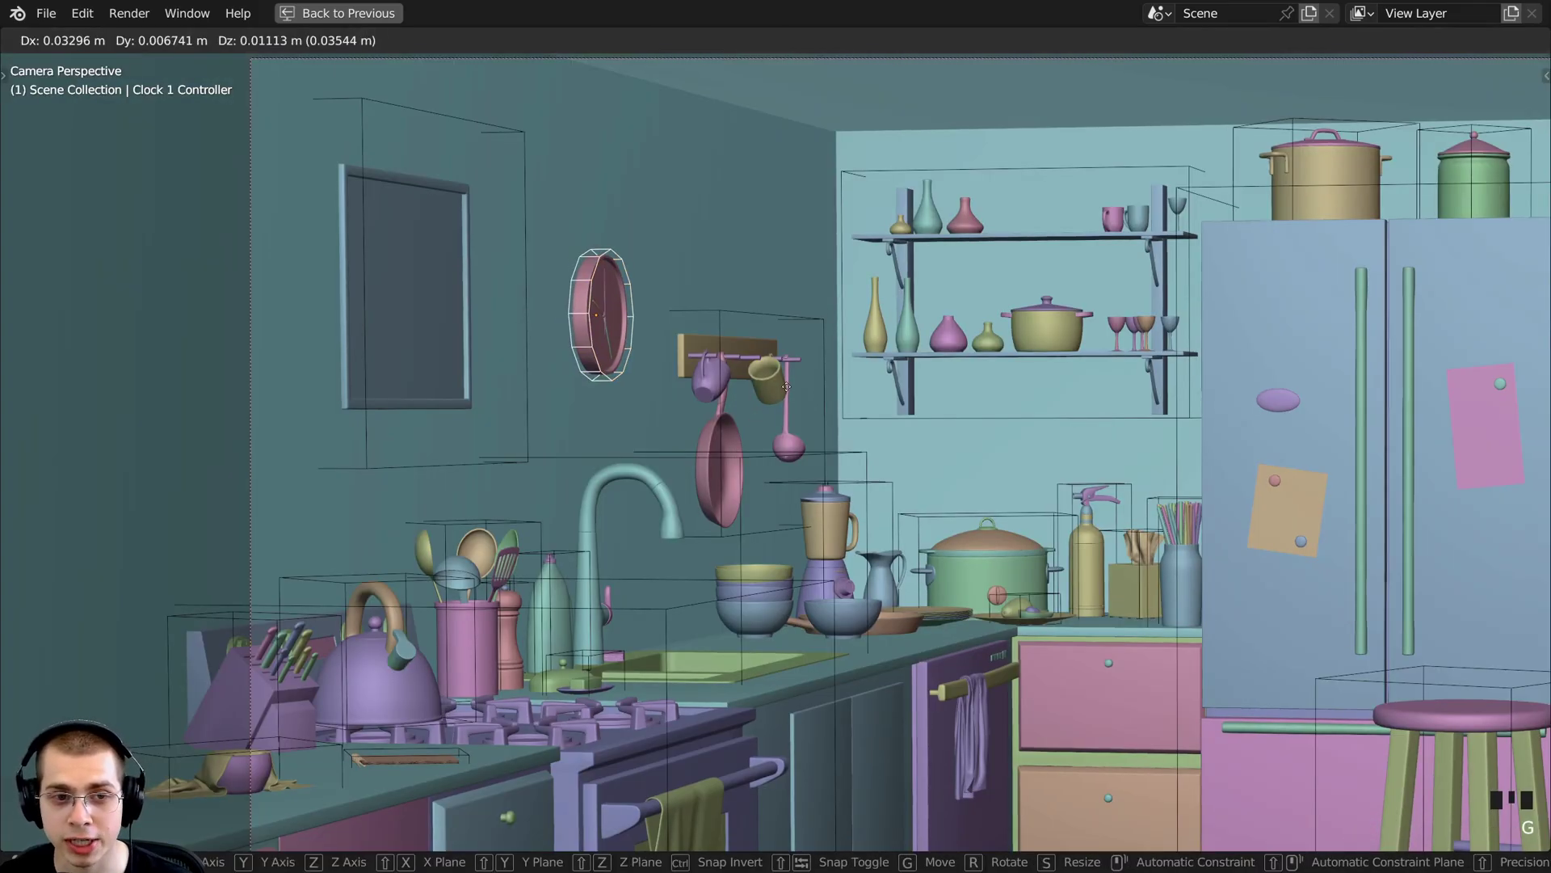
key("shift+x")
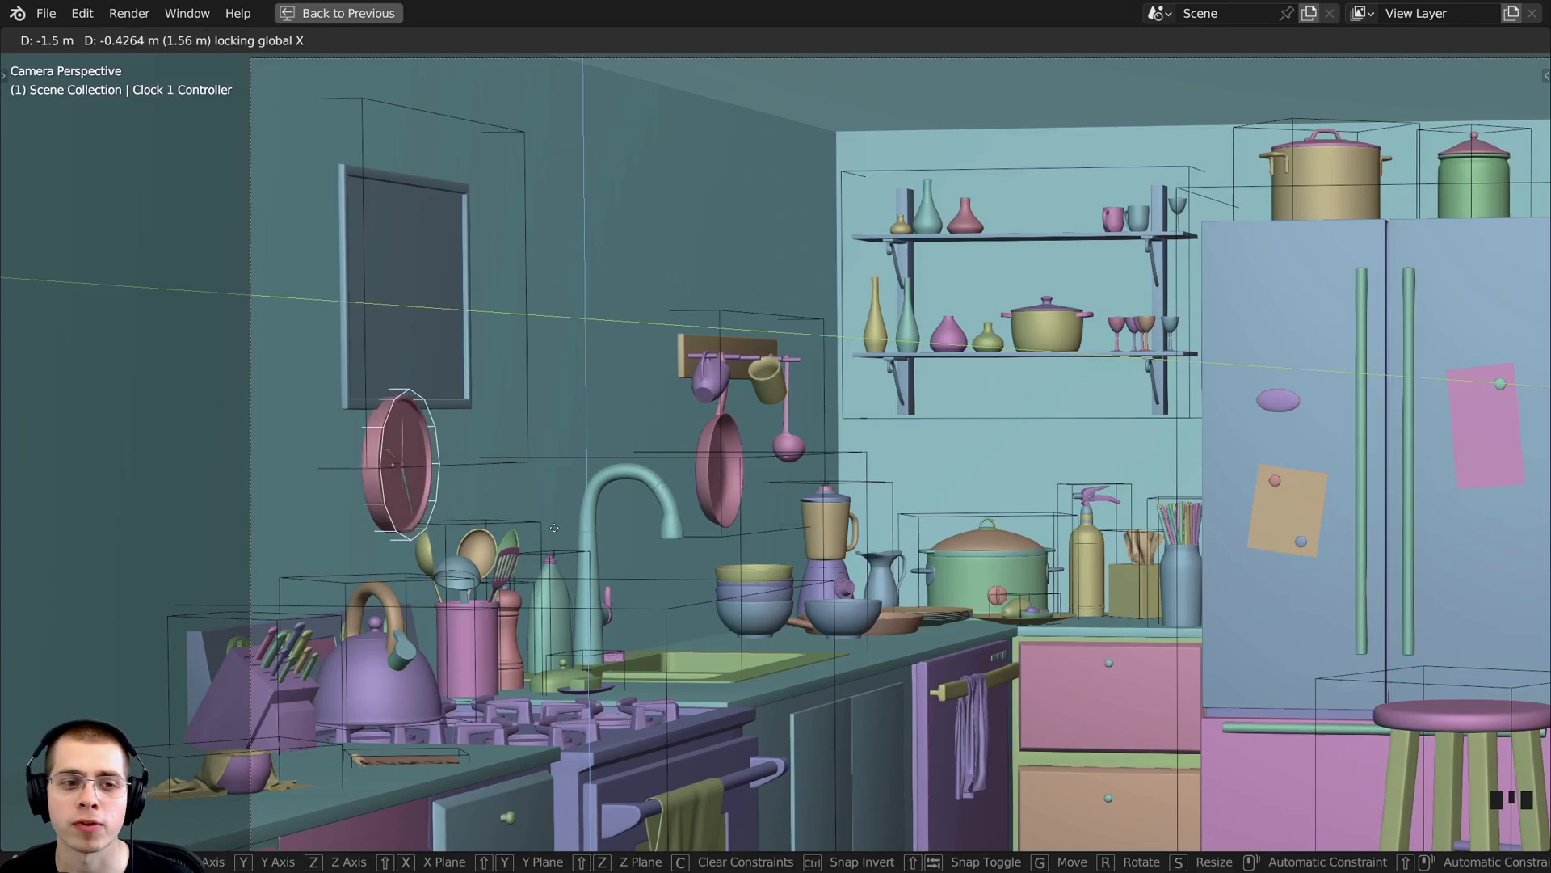
key("Escape")
key("ctrl+z")
Step: Select the 3 Paintings Controller, slide it with X excluded, then raise it along Z
right_click(526, 295)
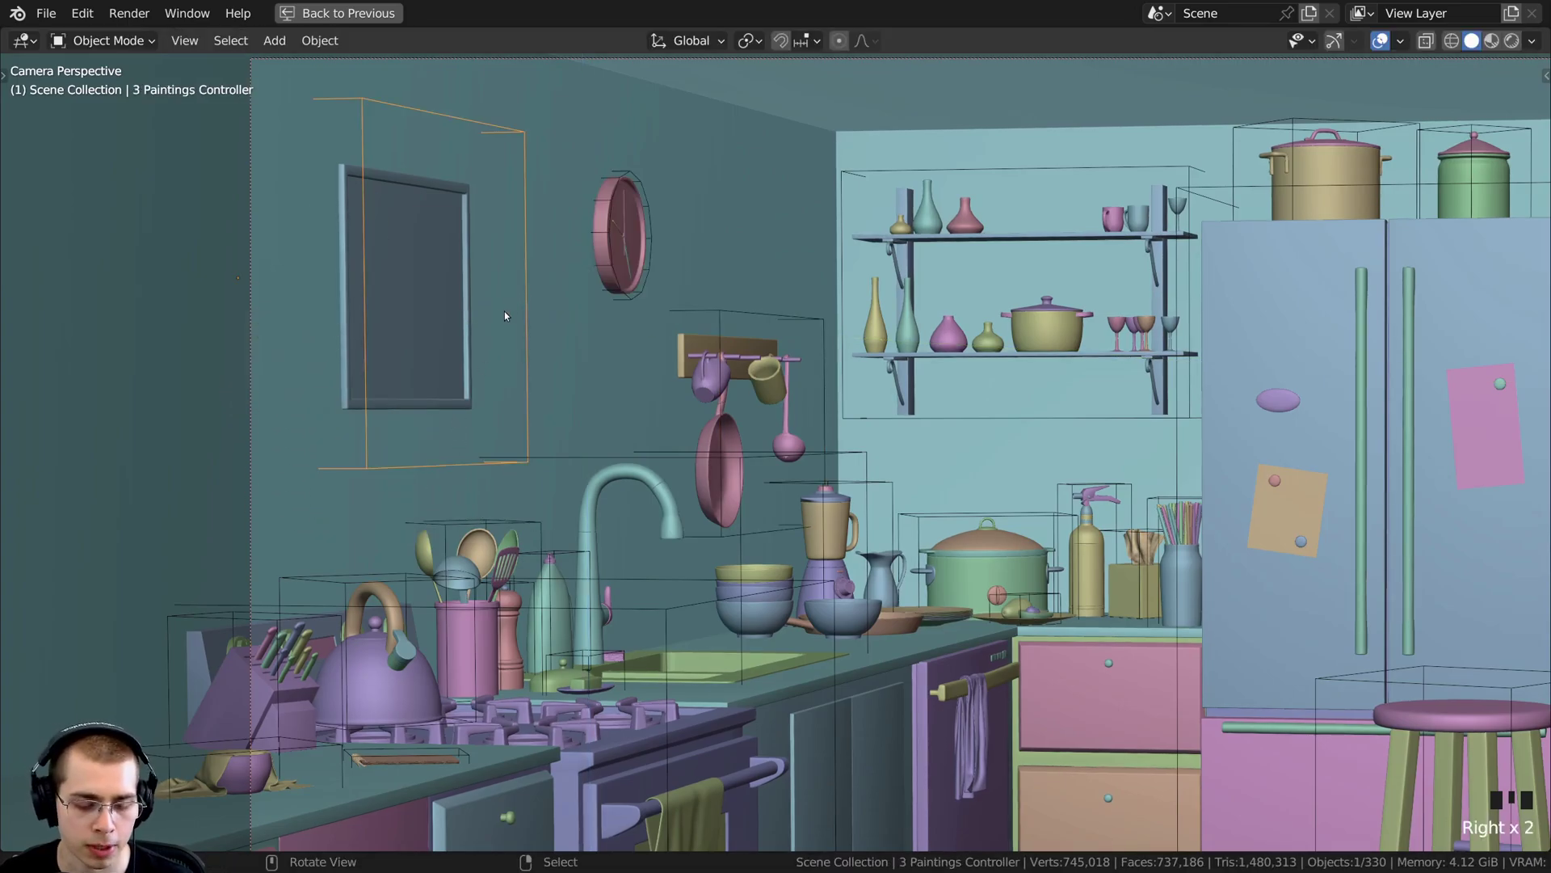
key("g")
key("shift+x")
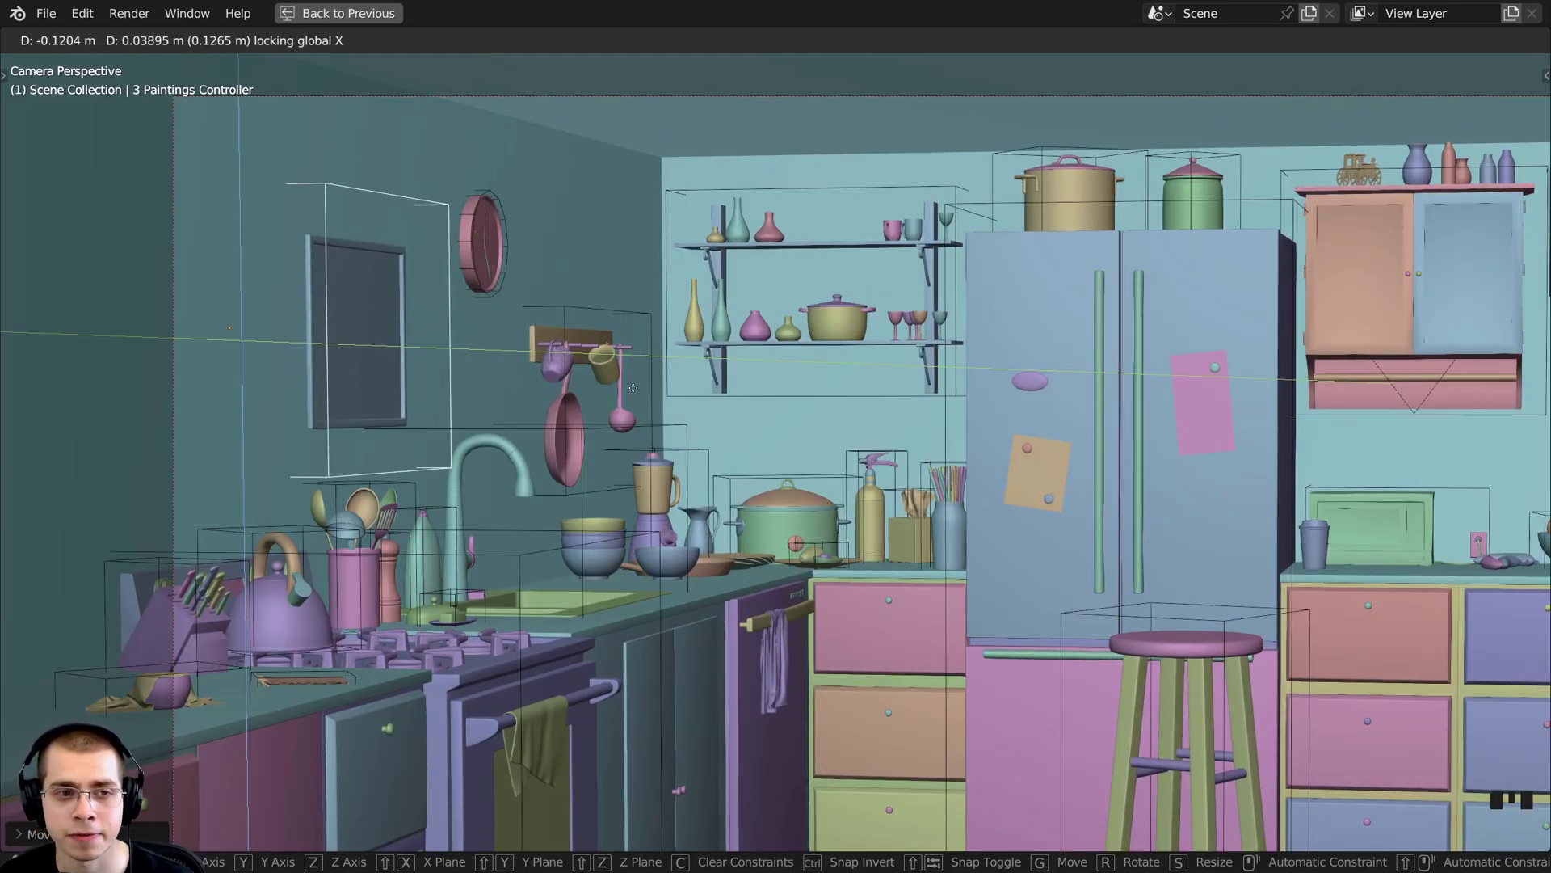
left_click(581, 389)
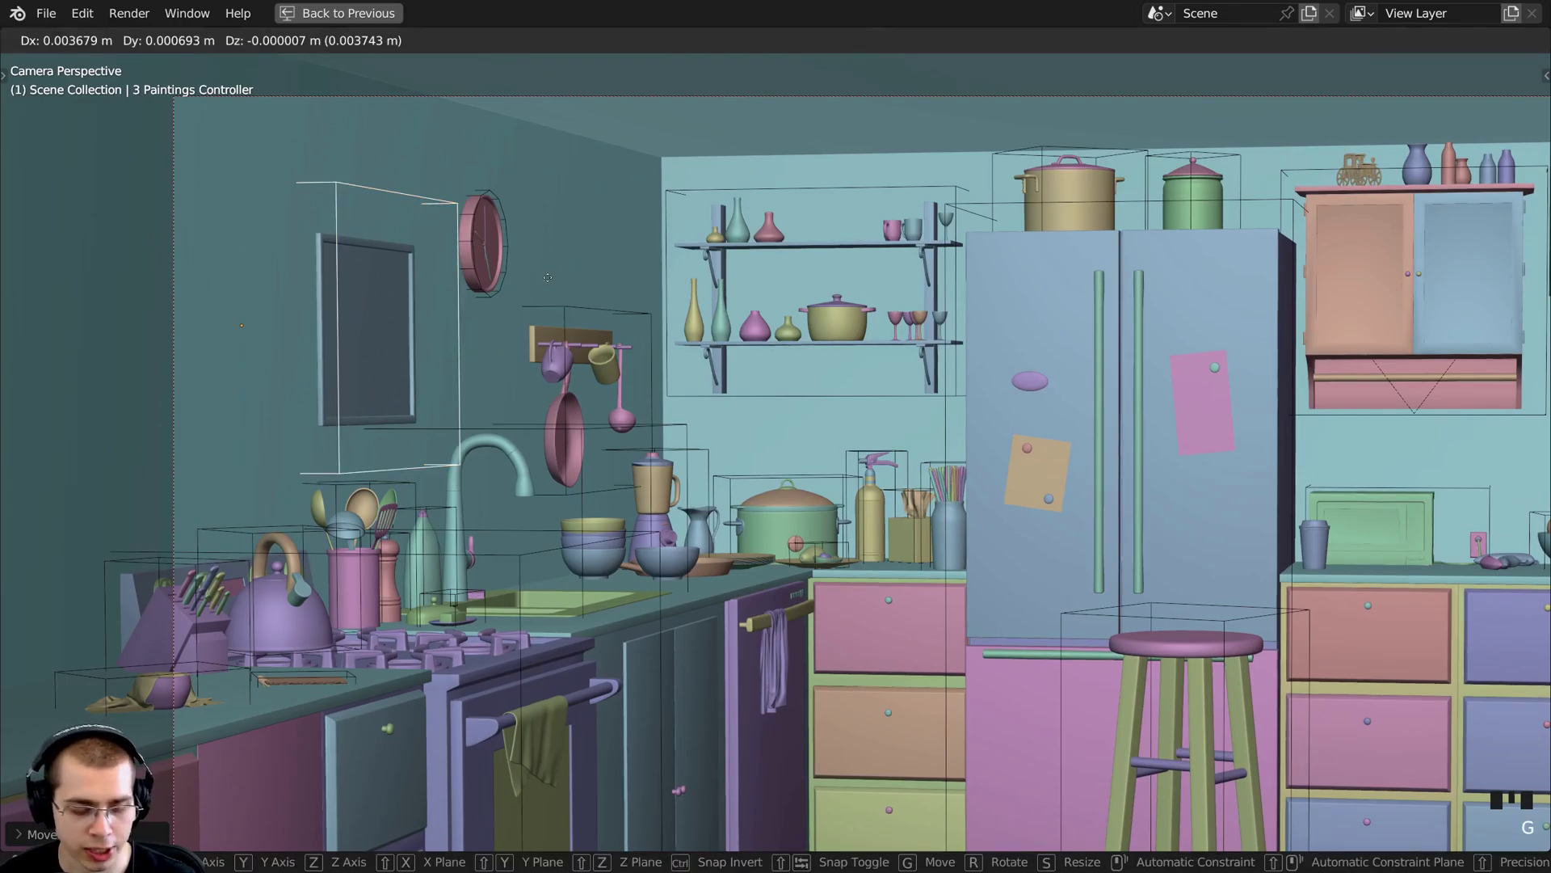
key("z")
left_click(513, 202)
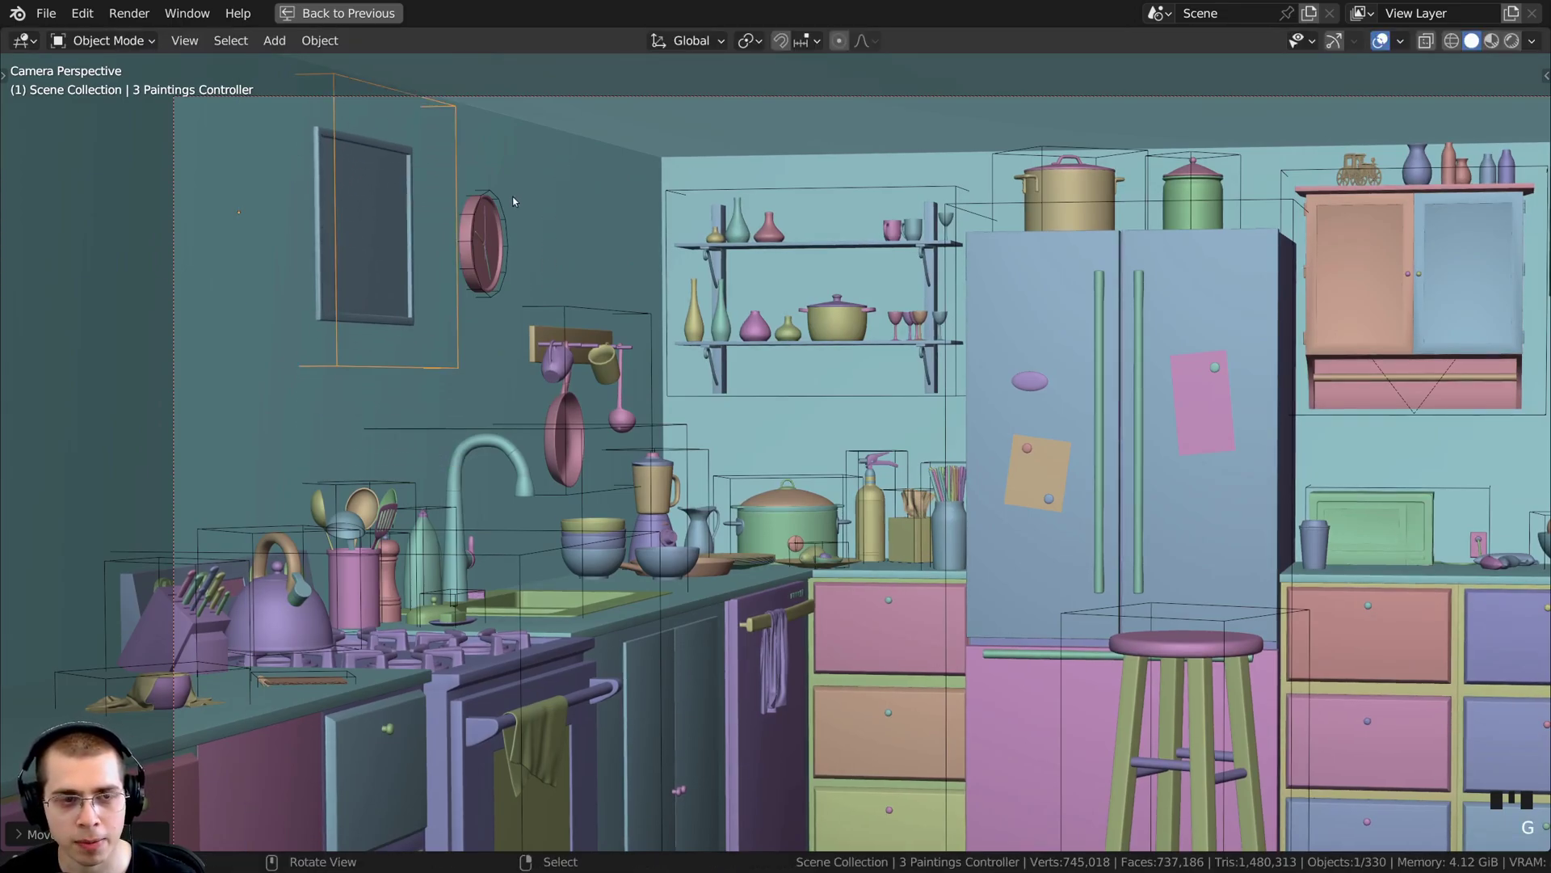
Step: Move the painting along Y, then lower it along Z
key("g")
key("y")
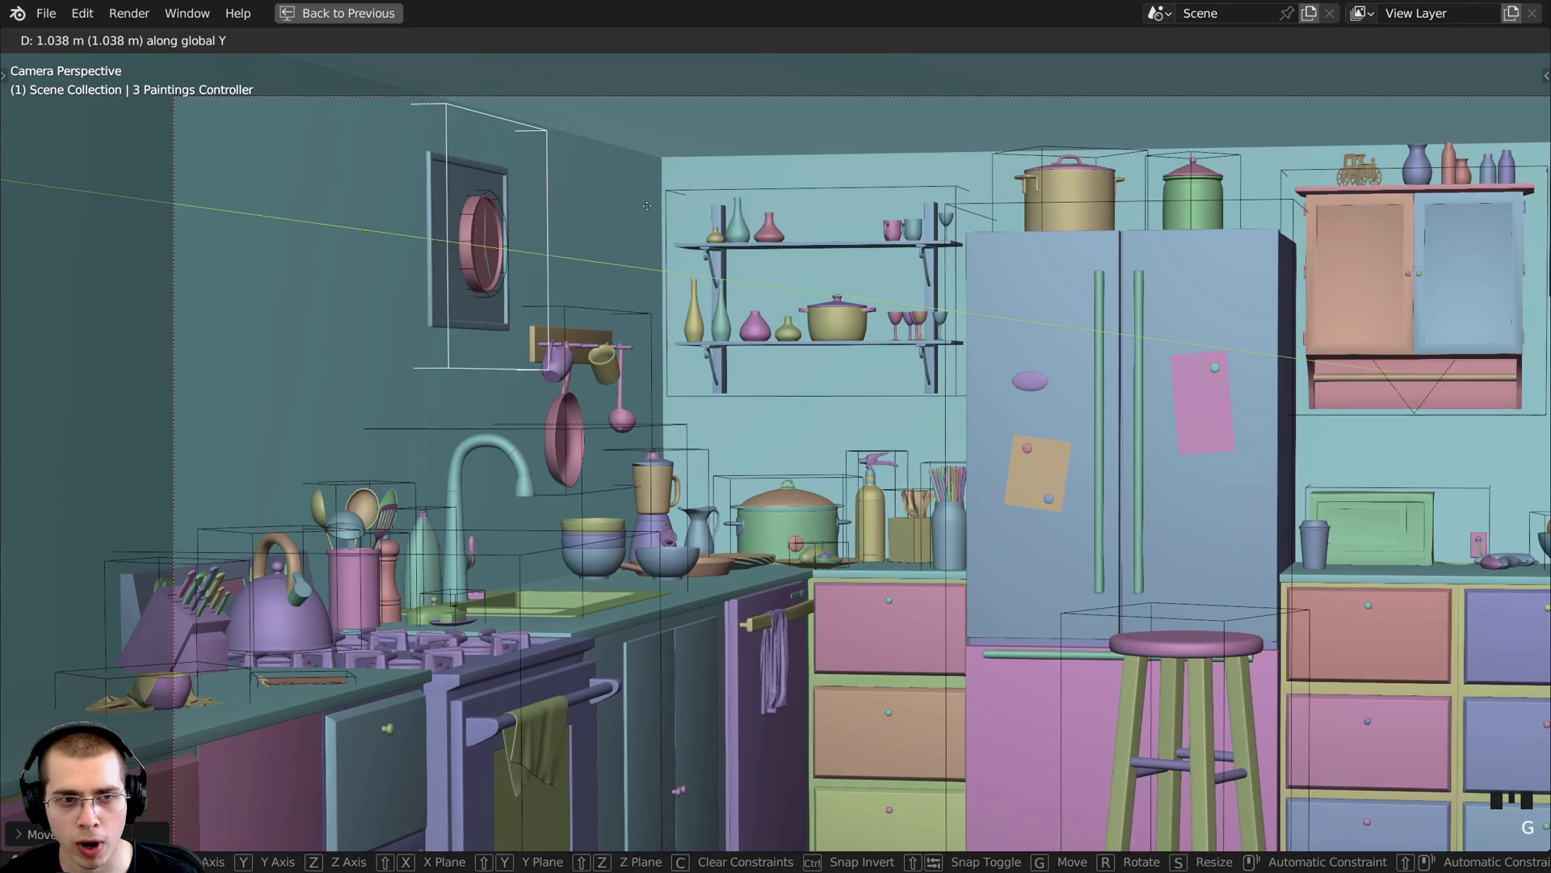
left_click(707, 228)
key("g")
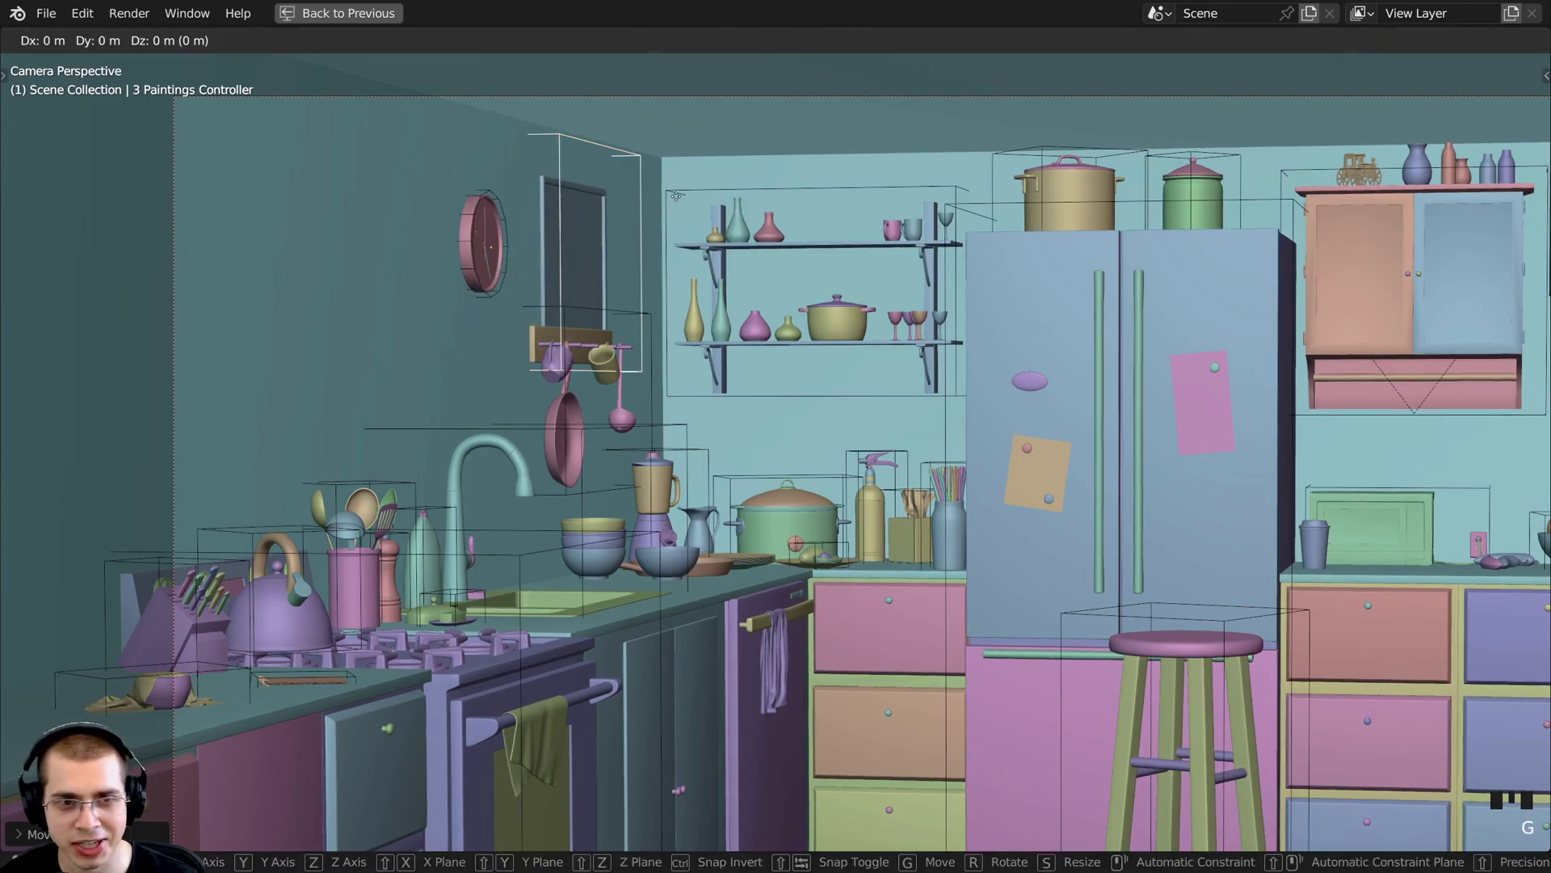
key("z")
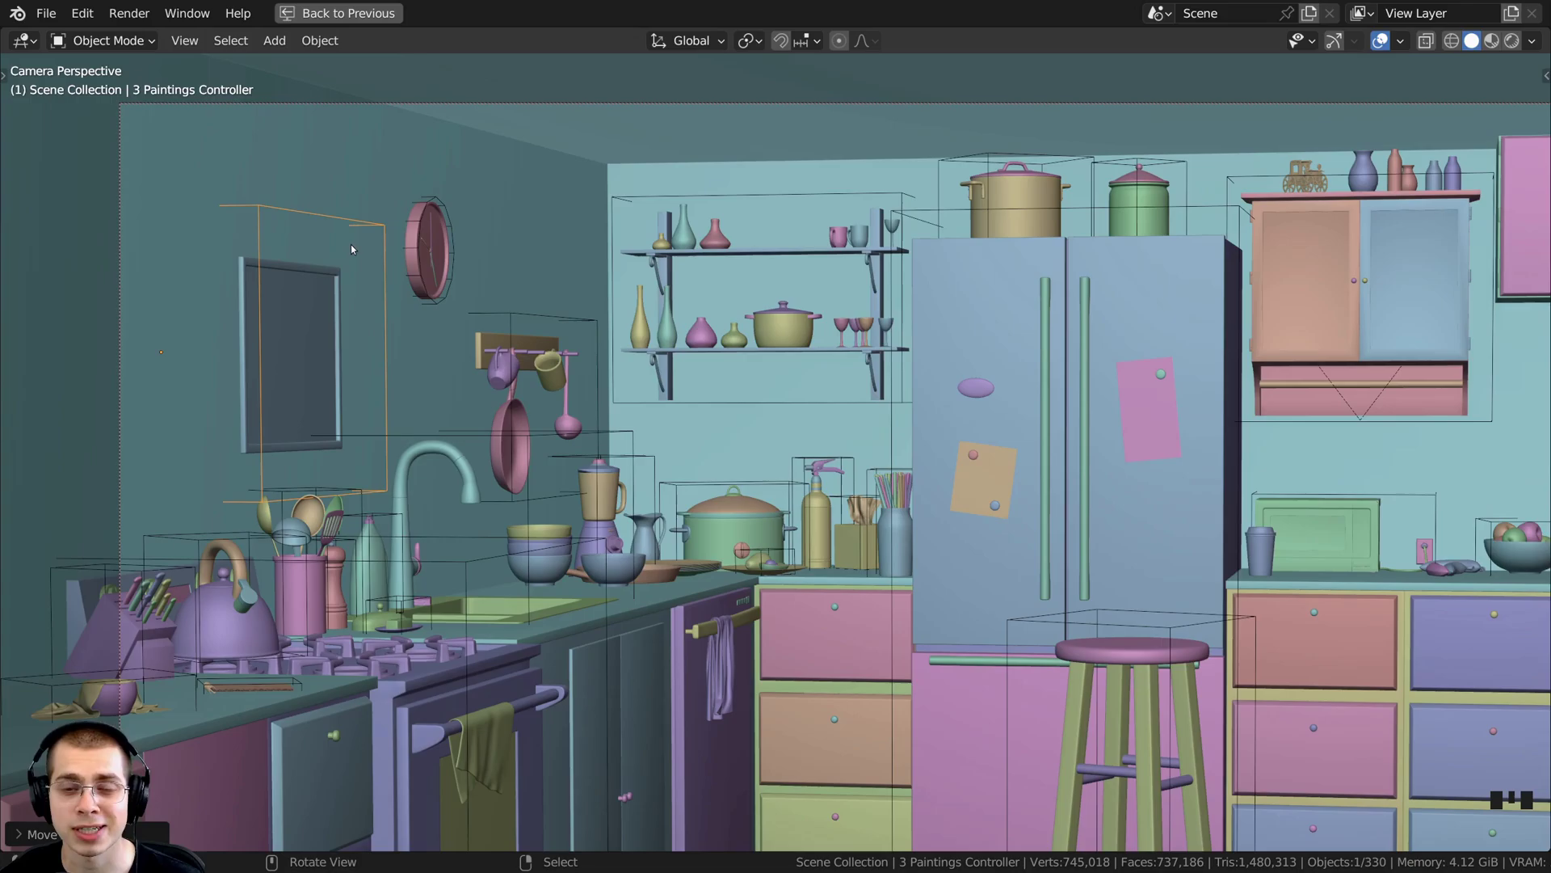
Step: Show the Item tab in the side panel and lock the painting's Location X
key("n")
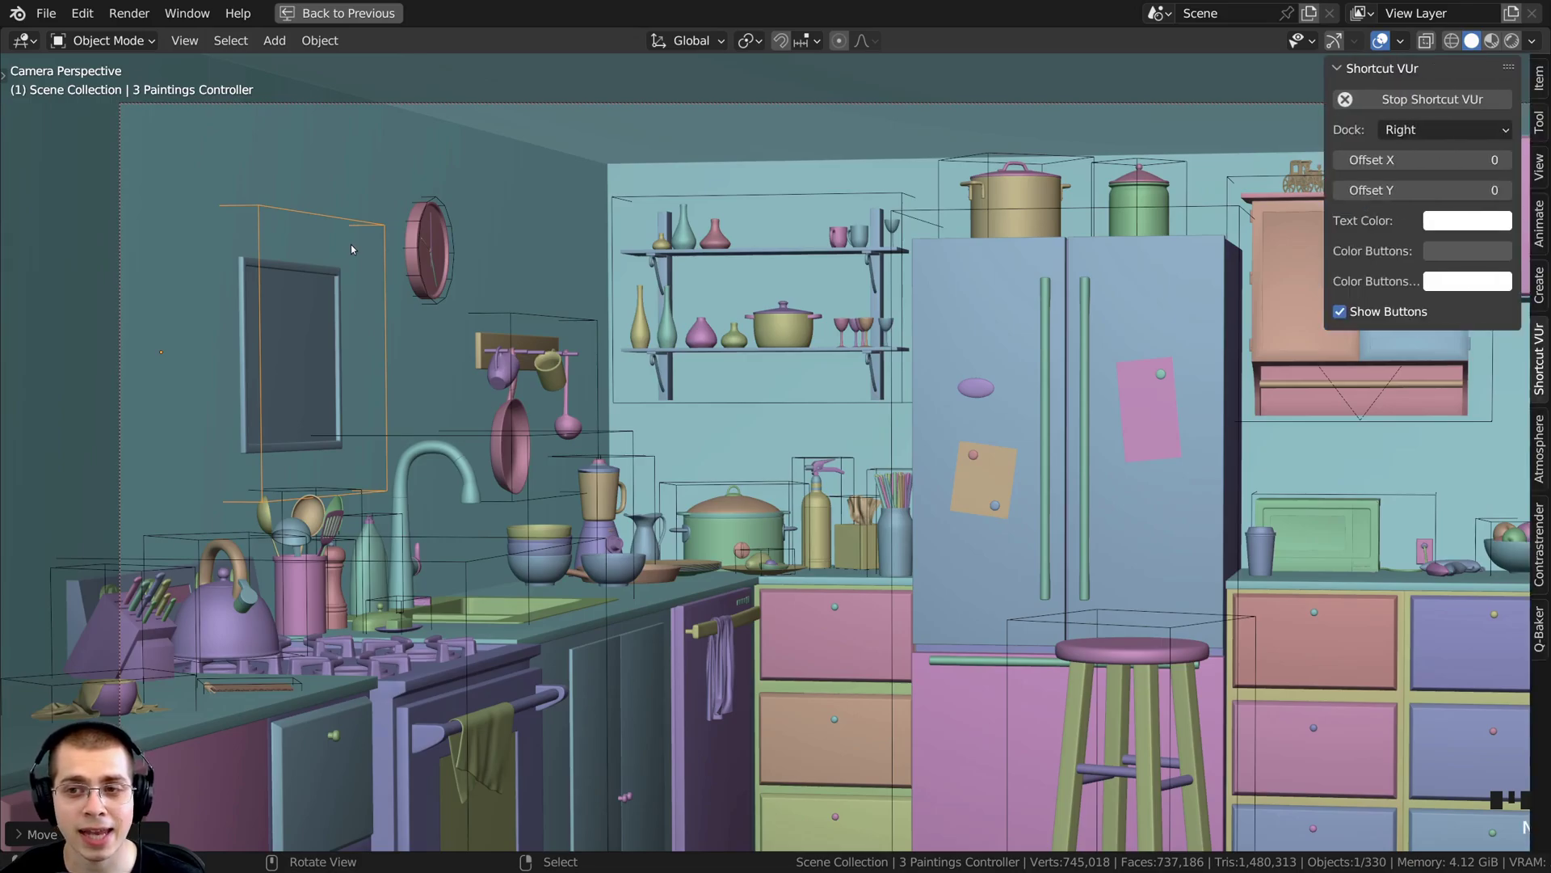
left_click(1542, 89)
key("g")
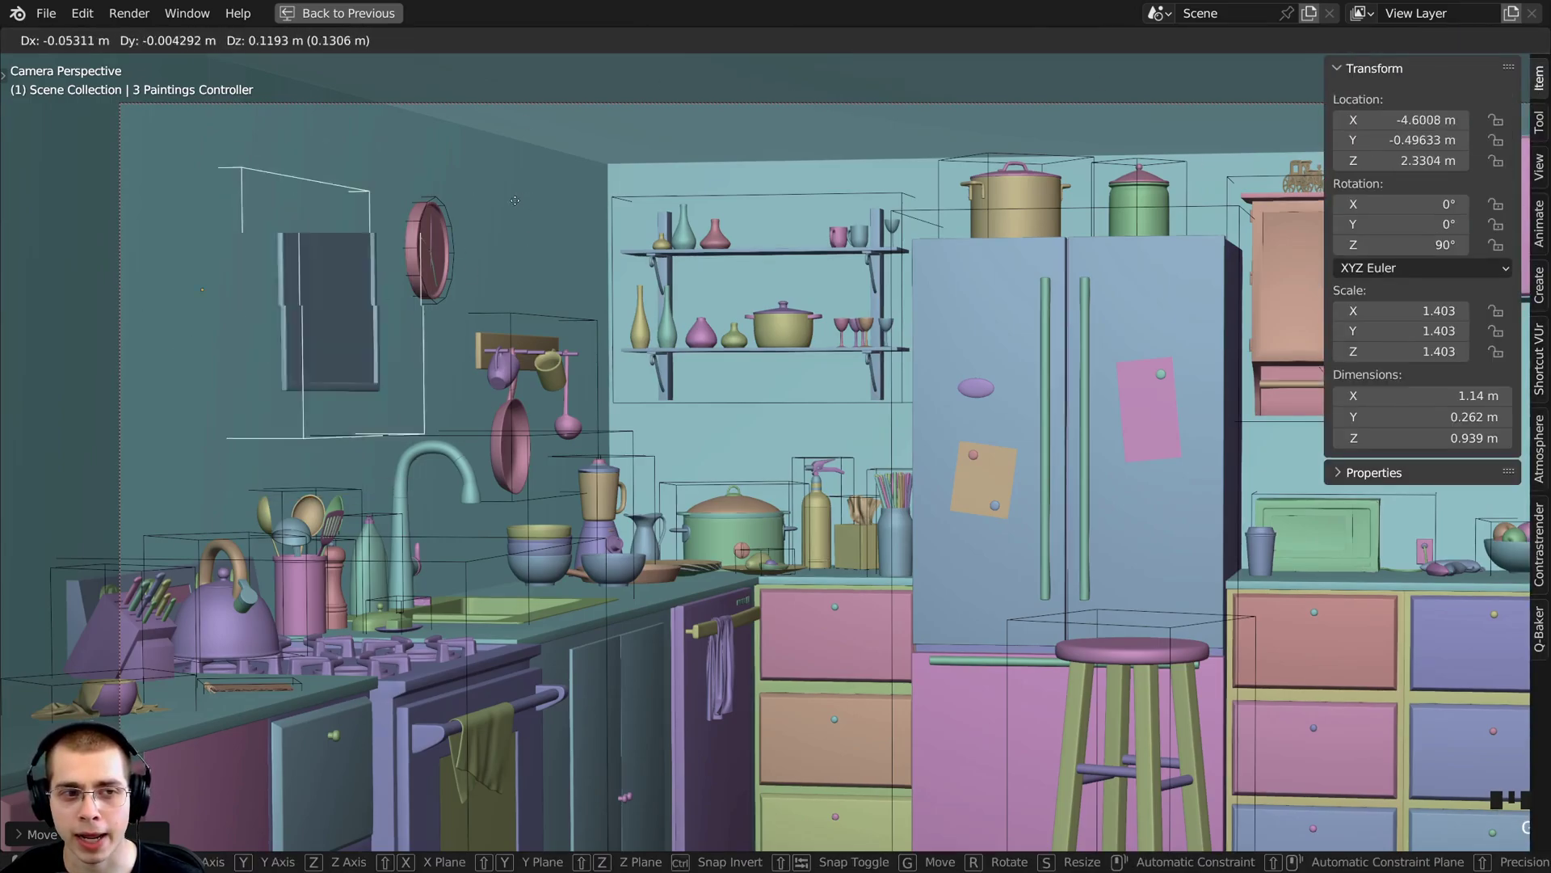
right_click(149, 354)
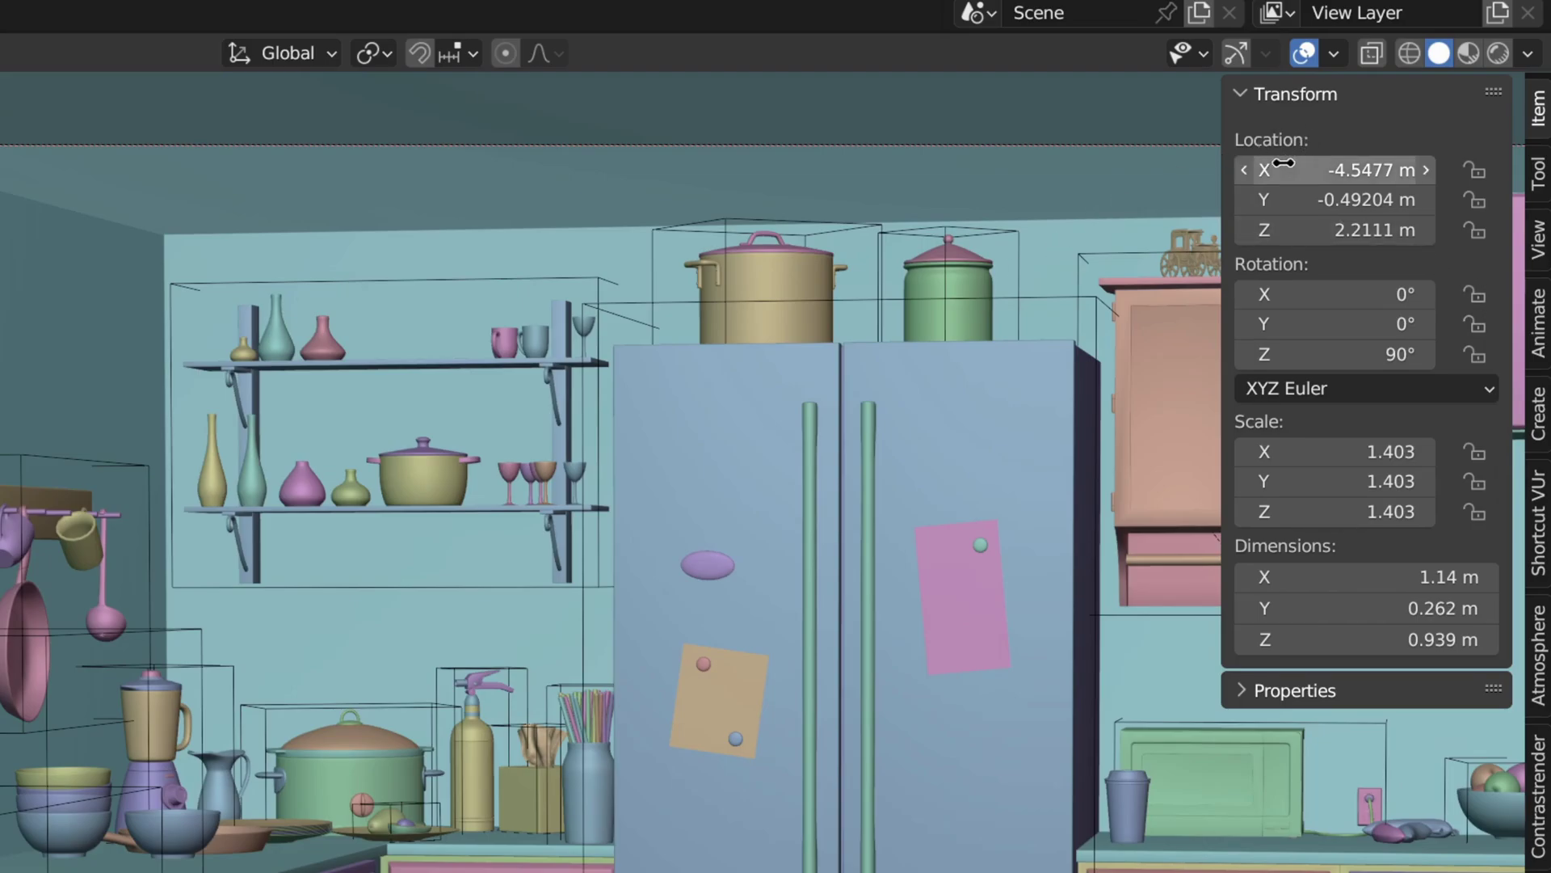
left_click(1474, 170)
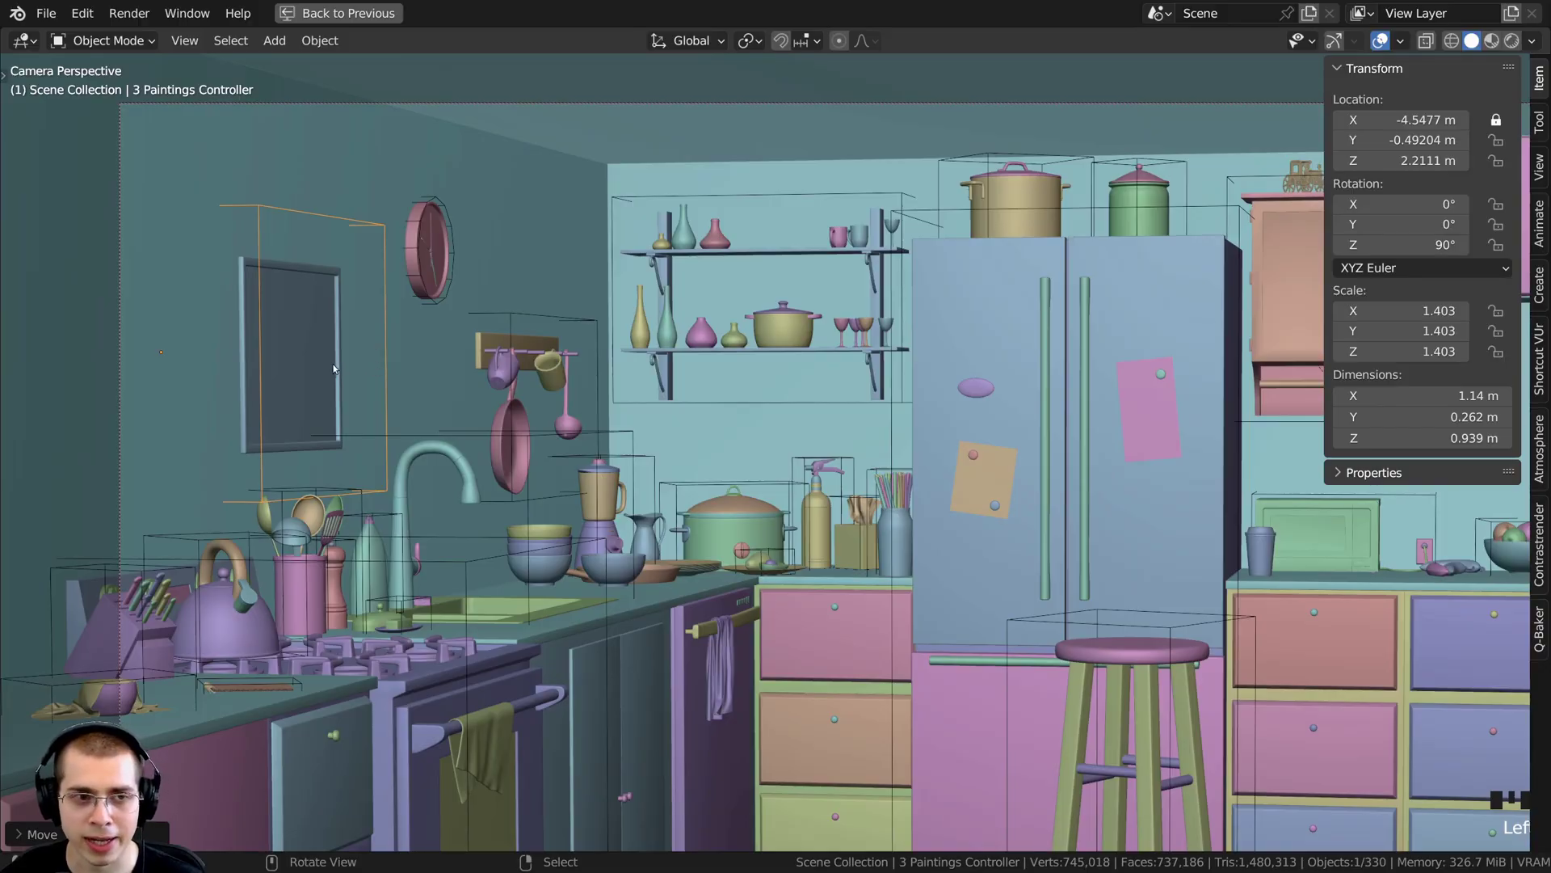
Step: Move the painting twice within the wall plane while X stays locked
key("g")
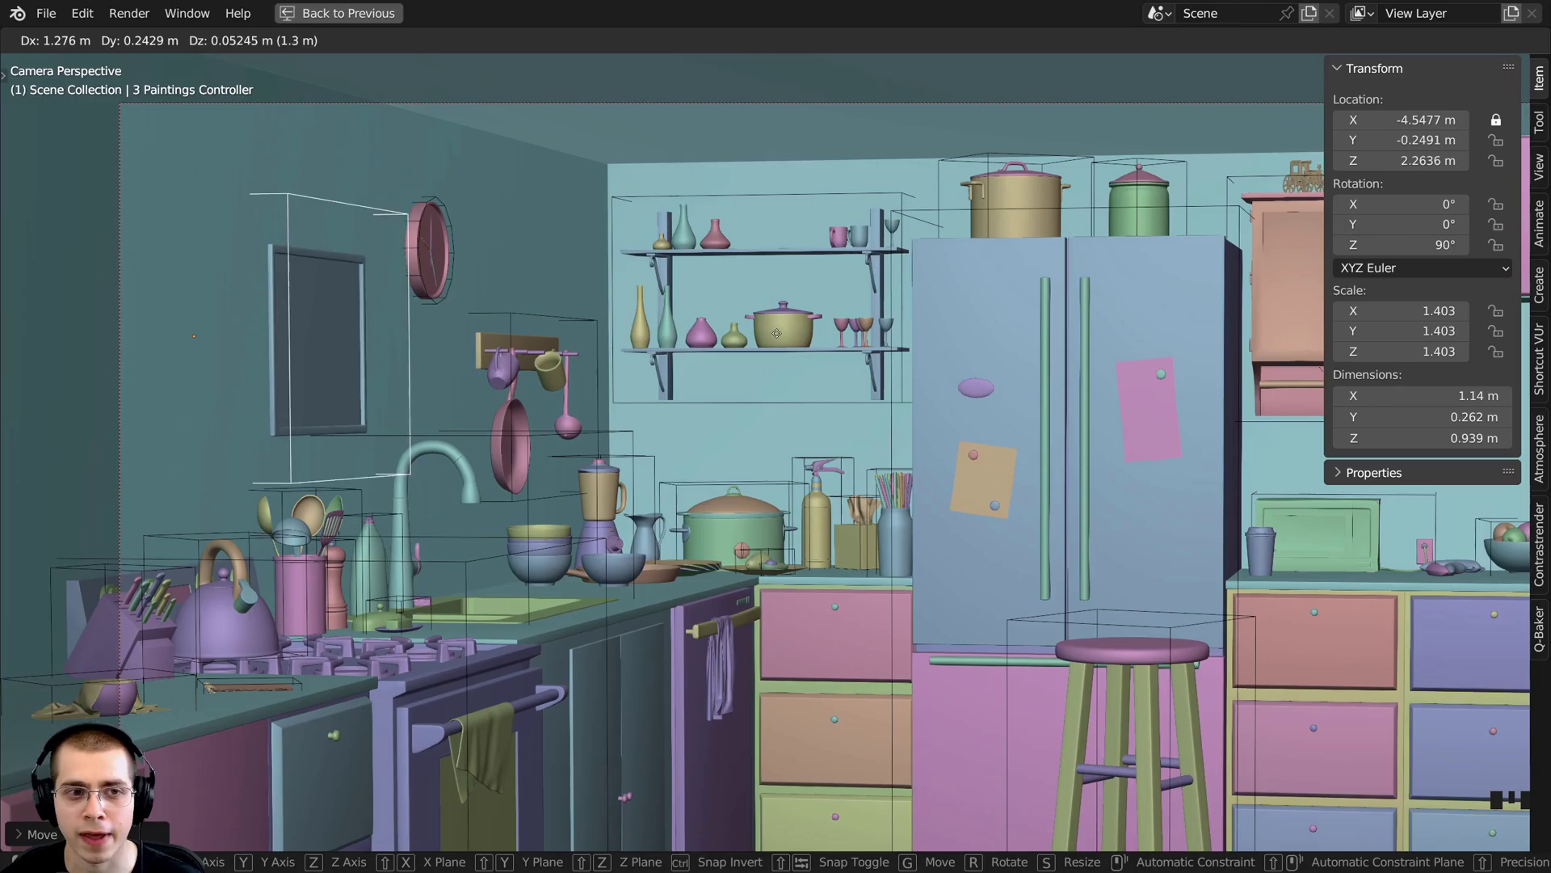
left_click(308, 392)
key("g")
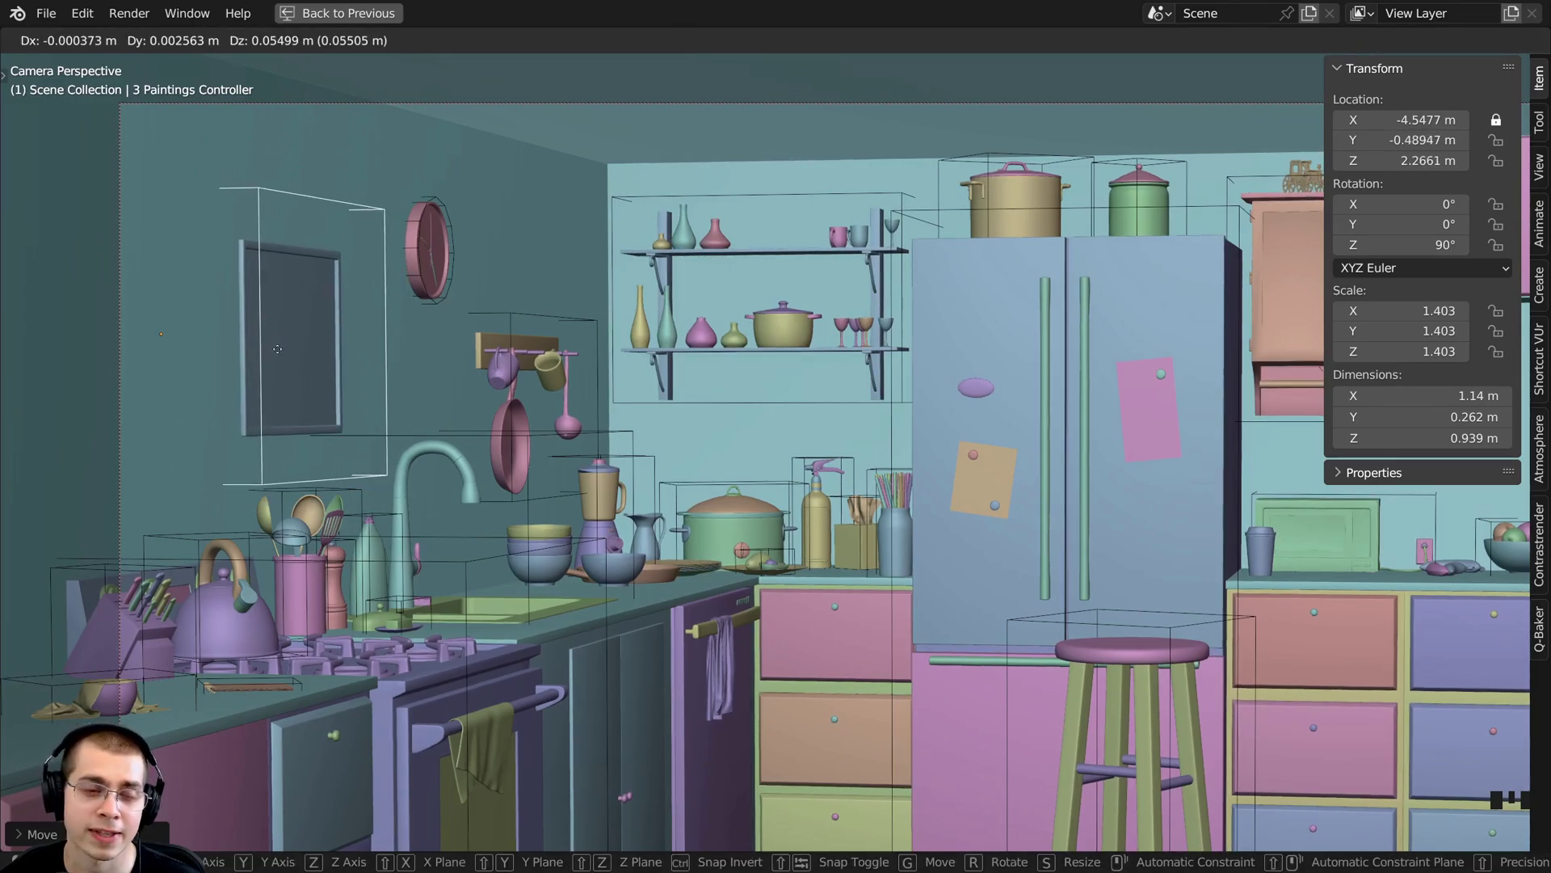
left_click(375, 347)
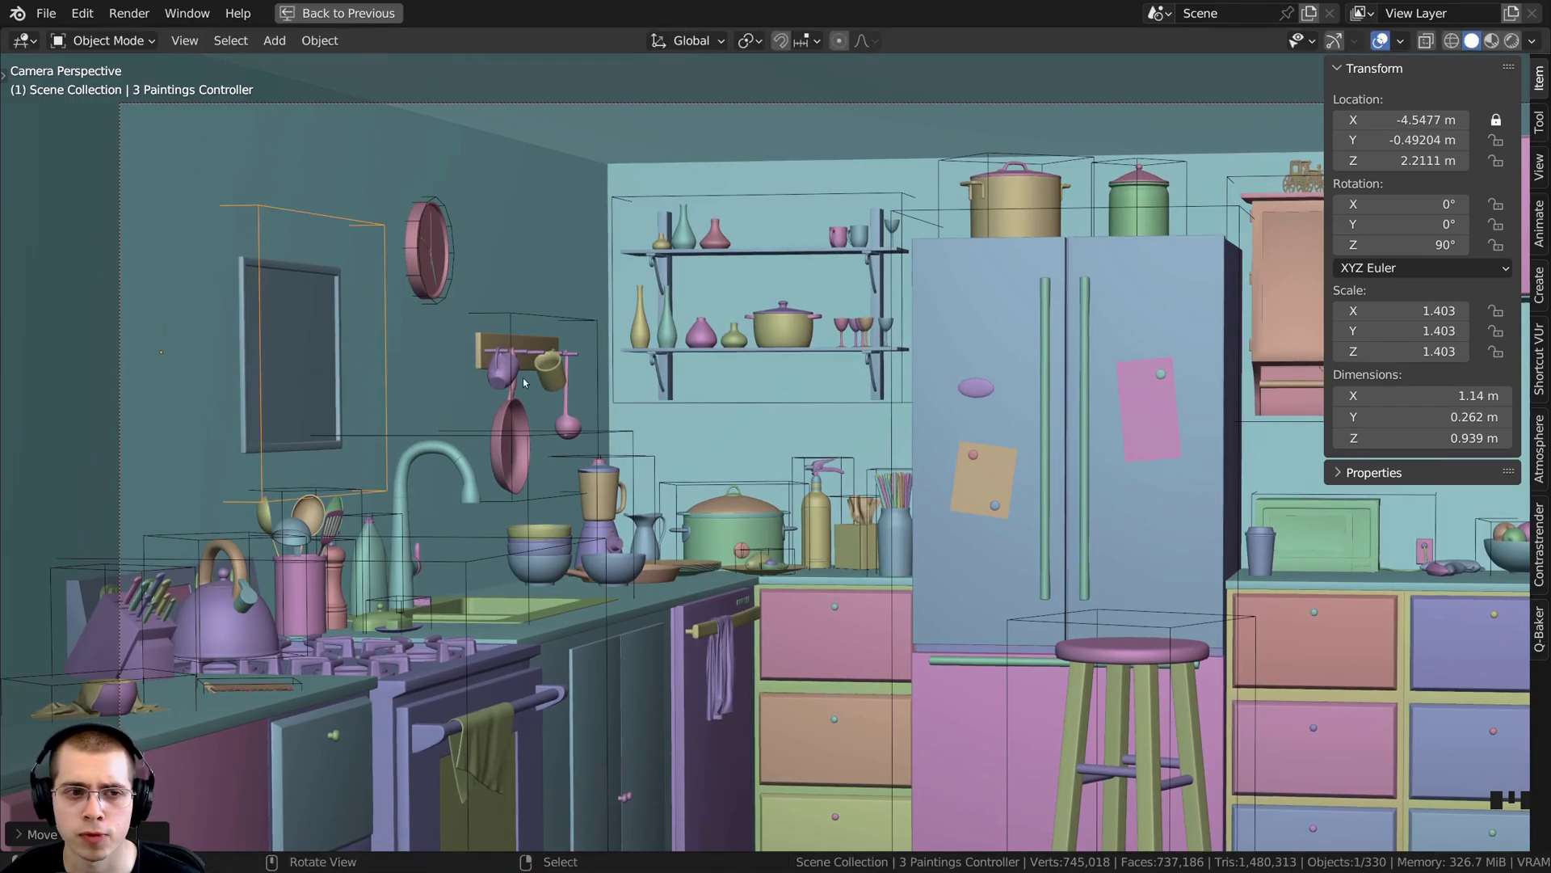
Step: Place the painting at Y −0.492 m, Z 2.211 m, left of the clock
middle_click_drag(522, 376, 482, 387)
scroll(646, 364, "up", 5)
mouse_move(646, 368)
middle_mouse_down("shift")
mouse_move(559, 346)
mouse_move(536, 362)
middle_mouse_up("shift")
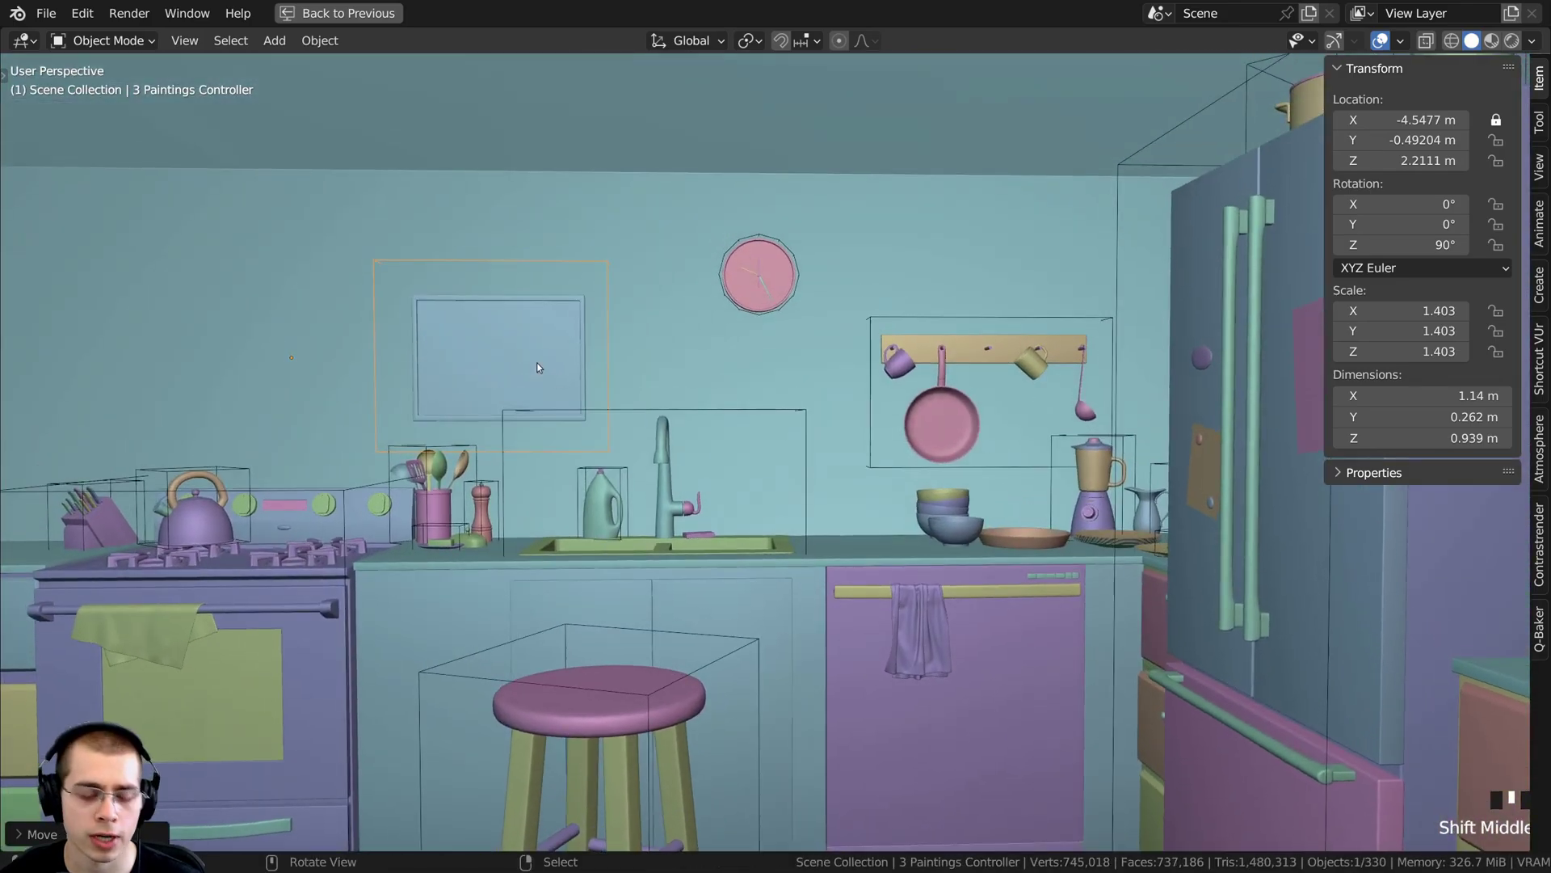
key("g")
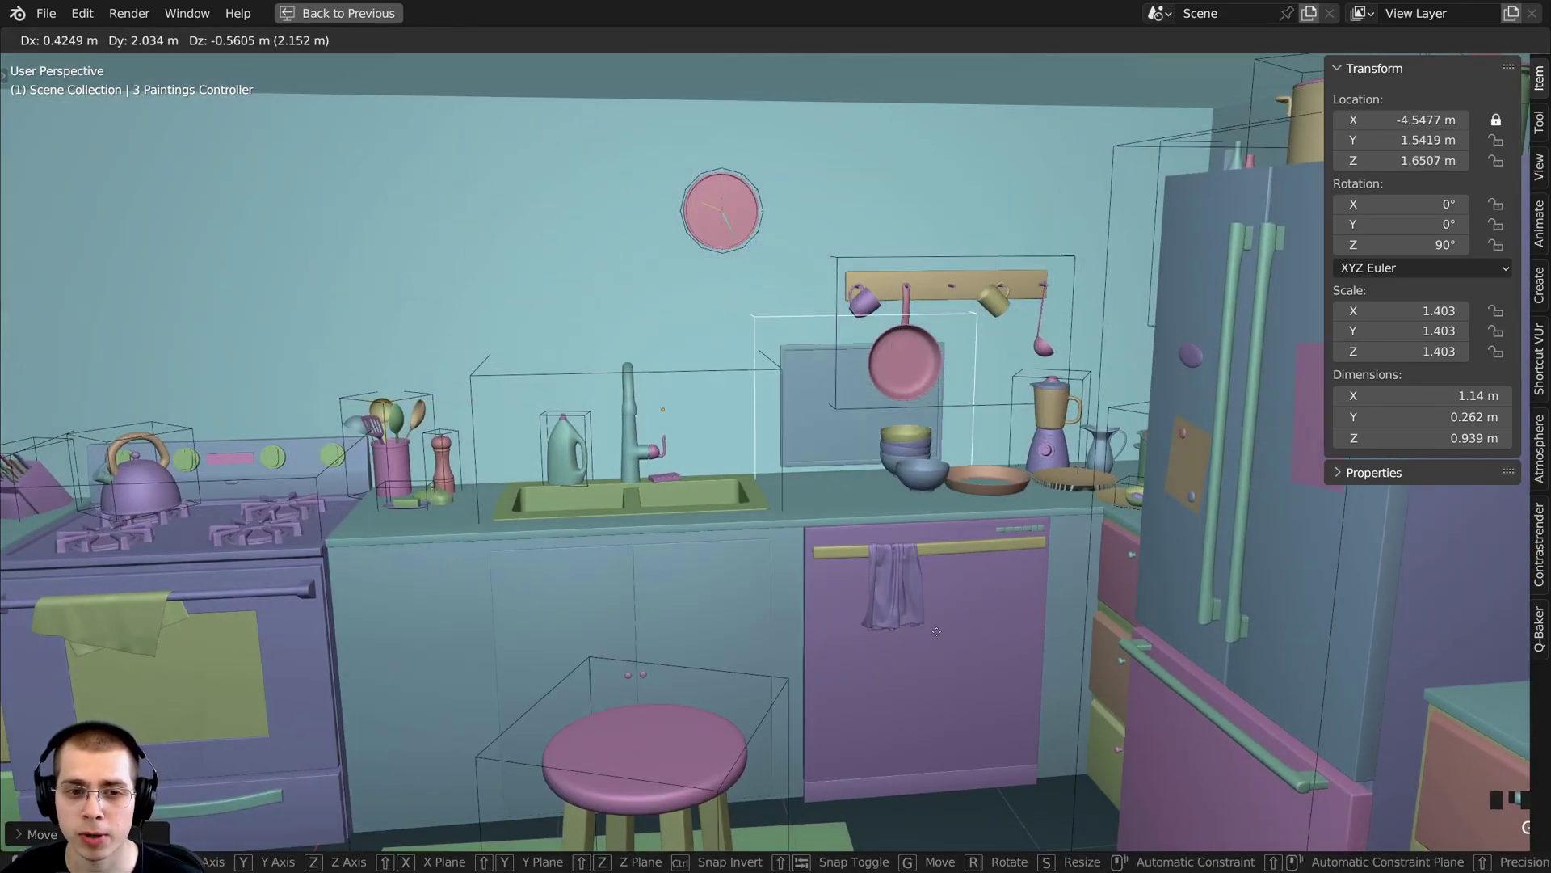
left_click(525, 356)
middle_click_drag(525, 354, 789, 352)
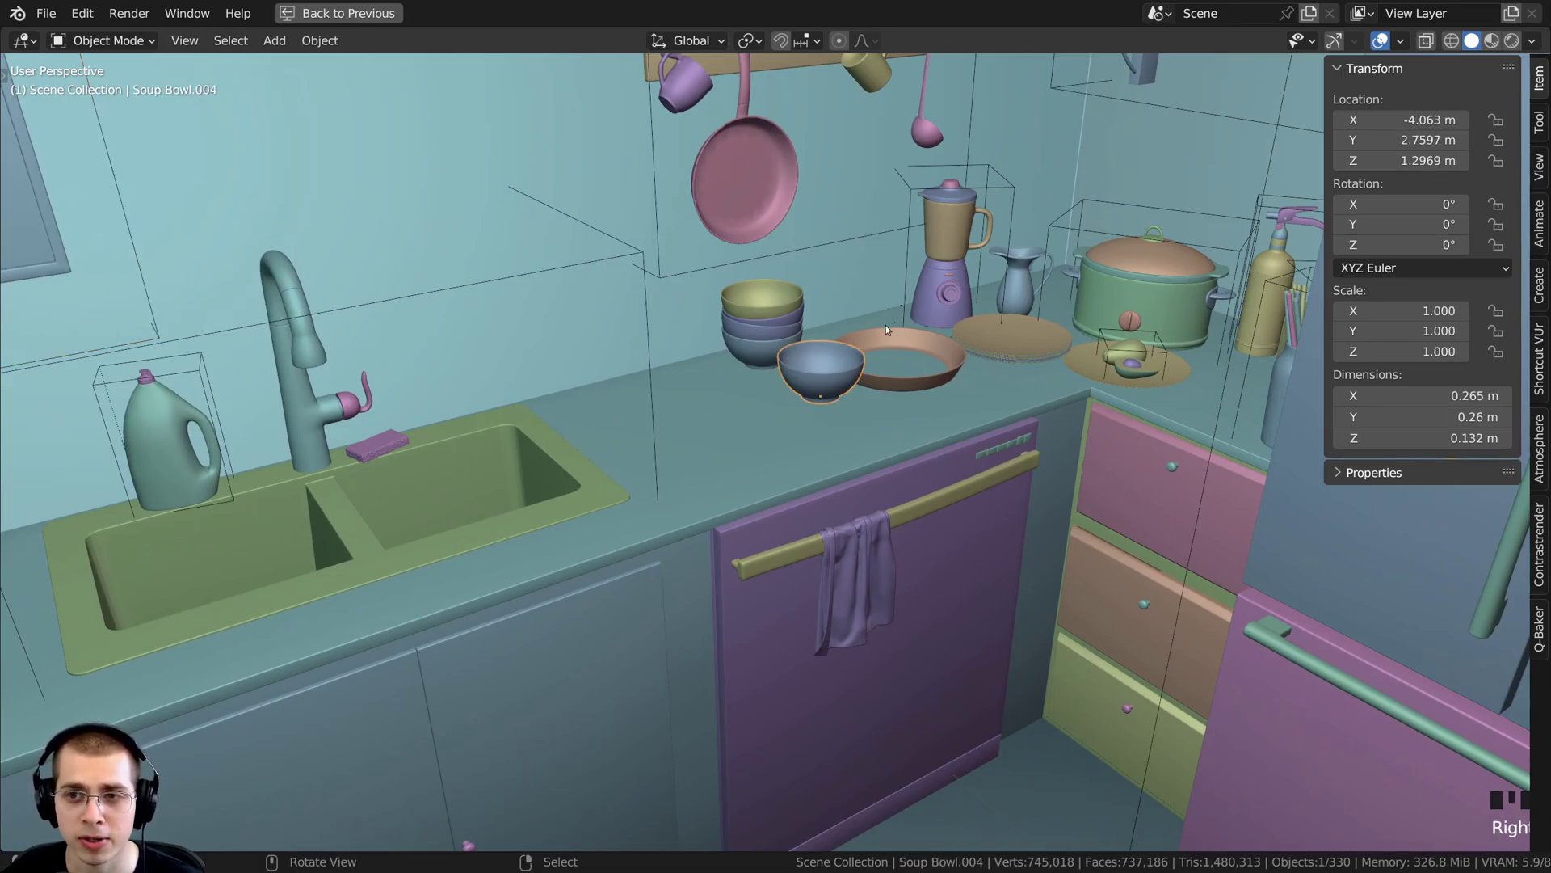
Step: Cancel a vertical bowl move, then slide the soup bowl toward the sink at constant height
scroll(886, 330, "up", 2)
key("g")
key("z")
right_click(813, 280)
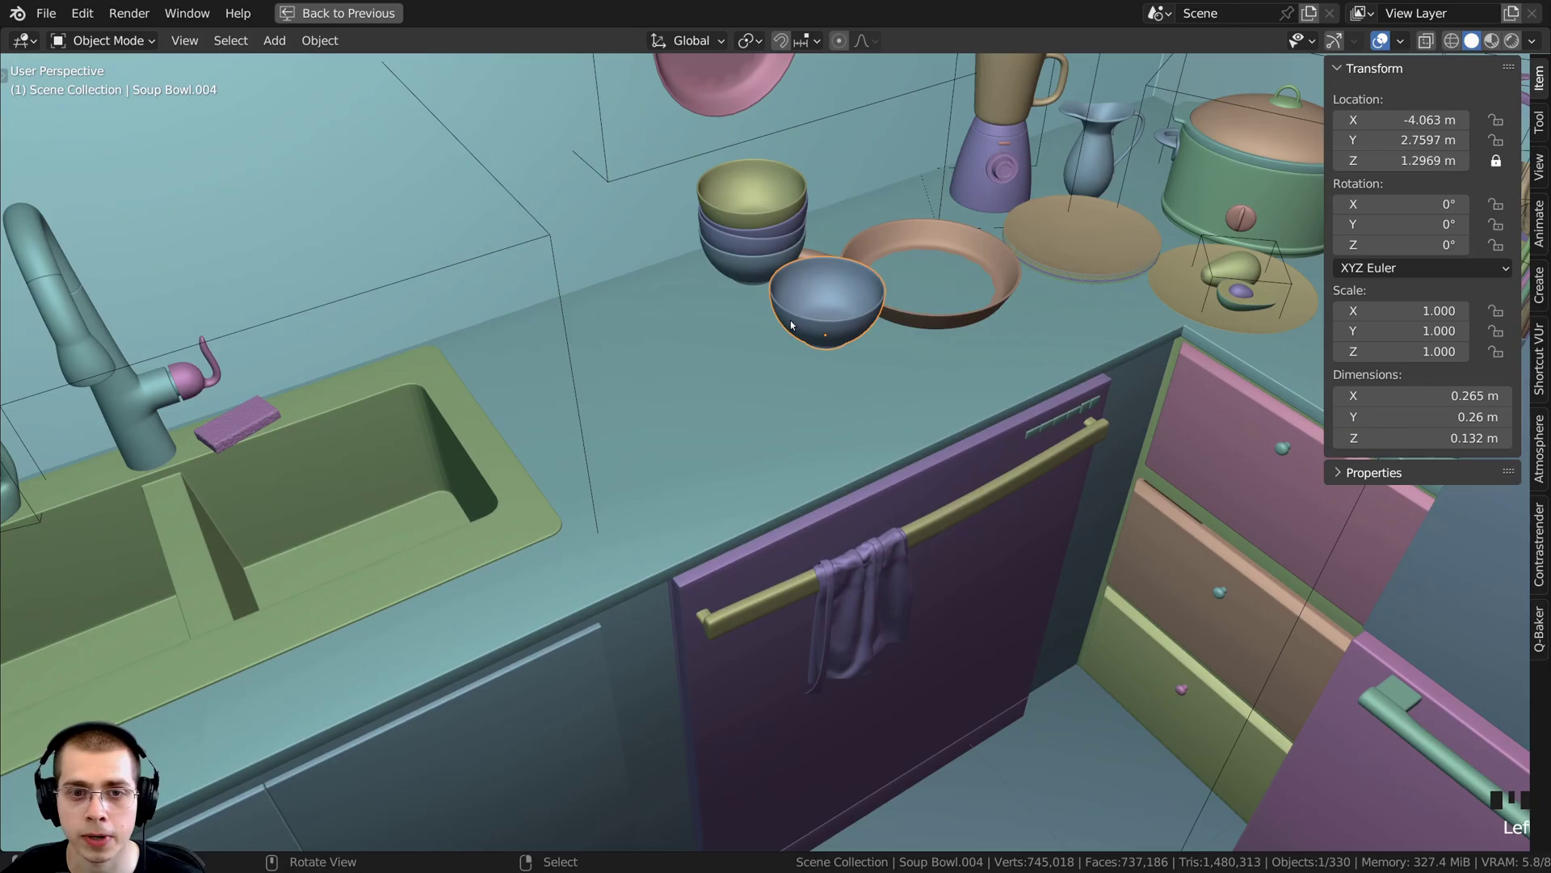
key("g")
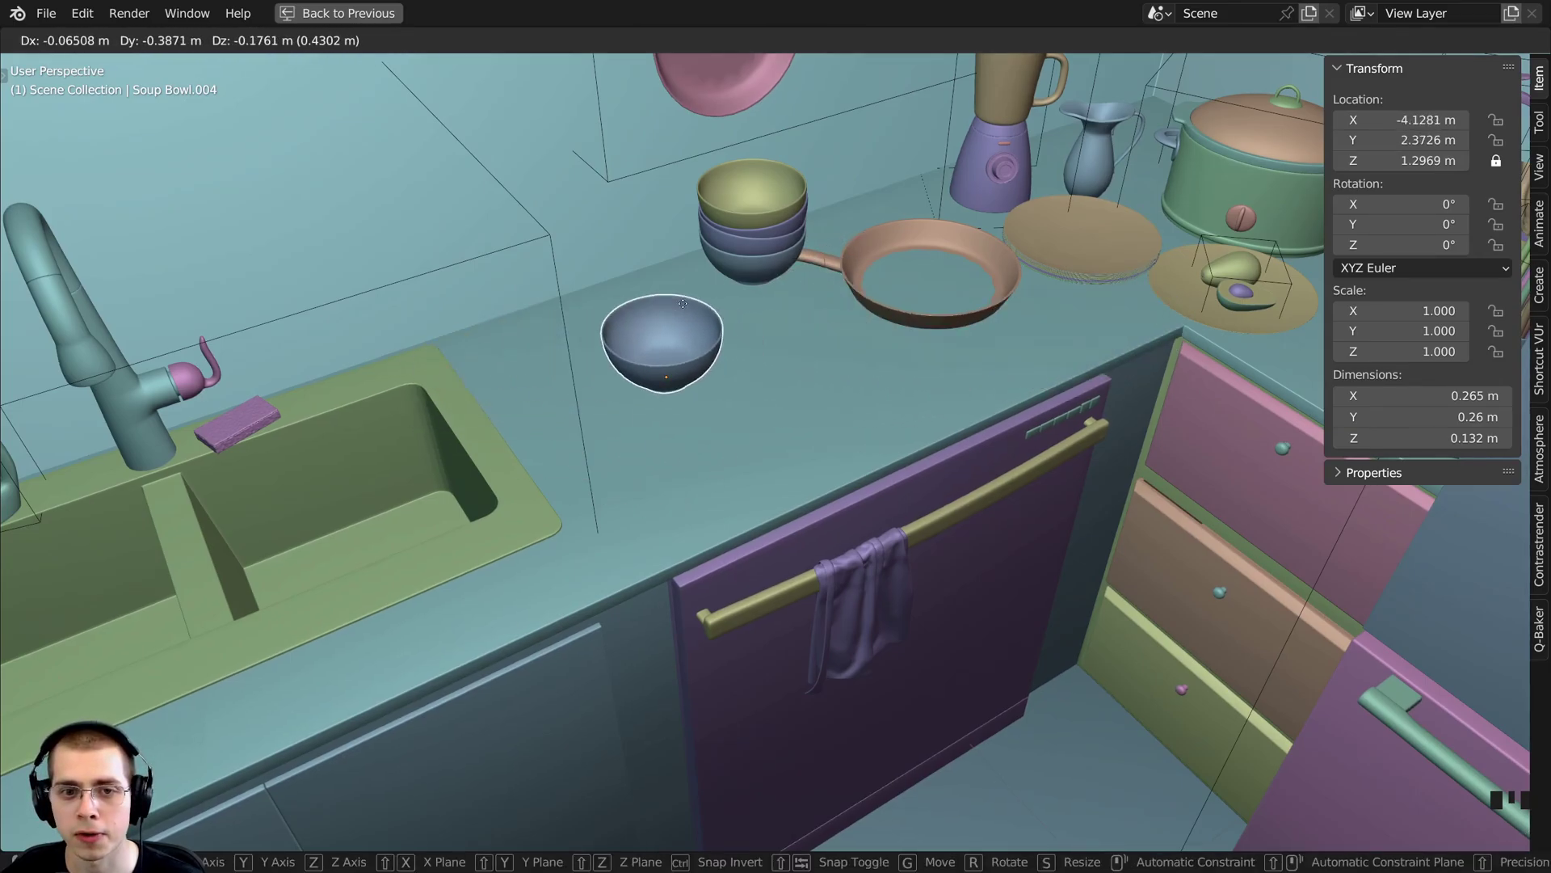
left_click(727, 375)
key("KP_0")
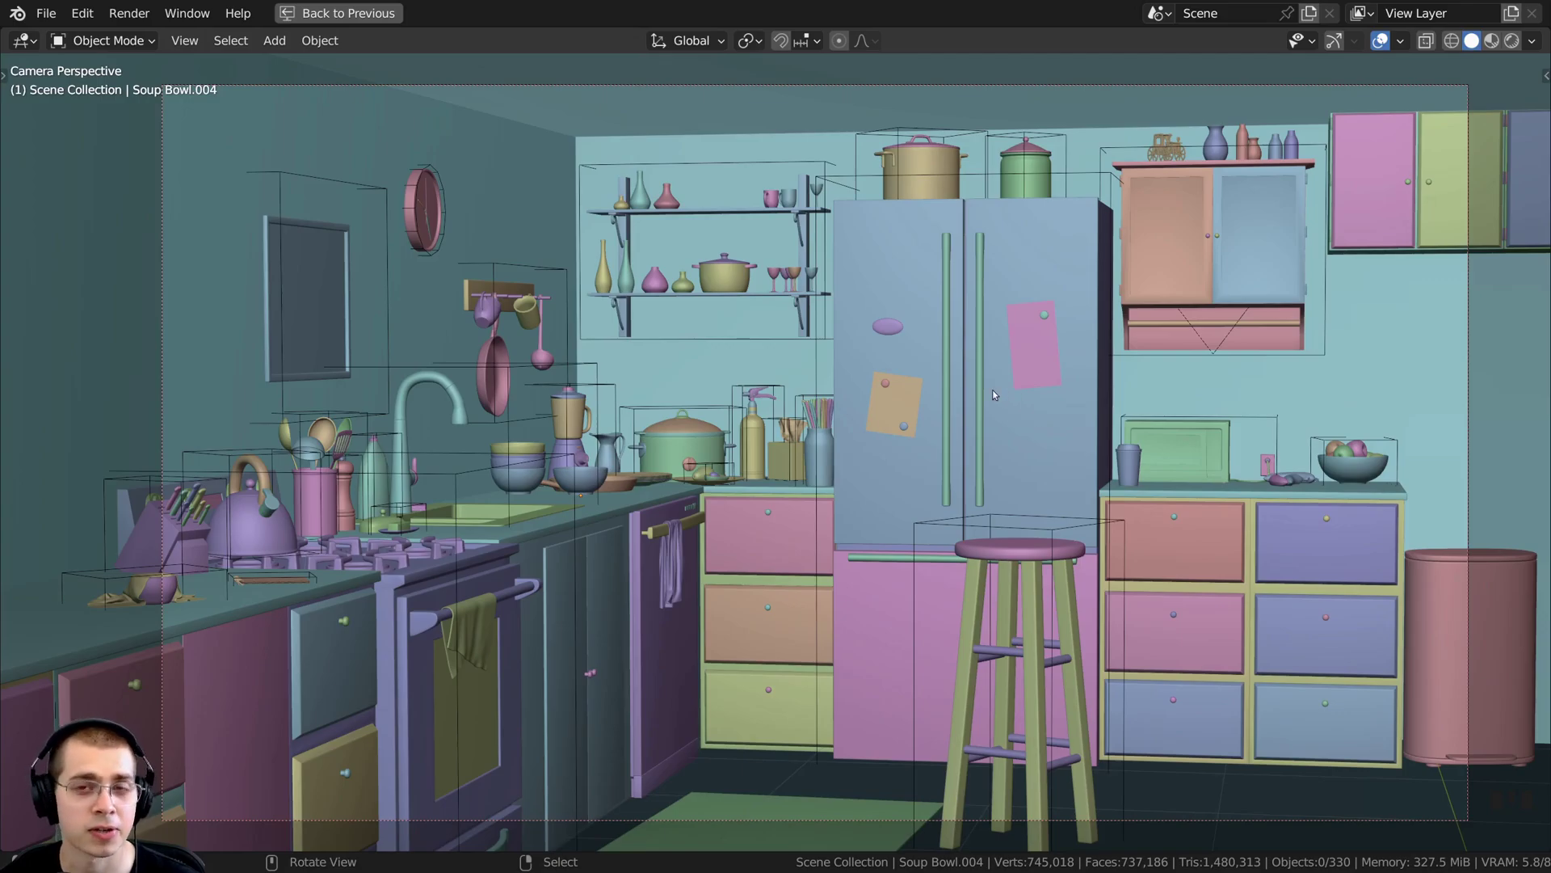
Step: Open the furniture asset library, browse the Kitchen Assets, and place the Knife Set
key("alt+Tab")
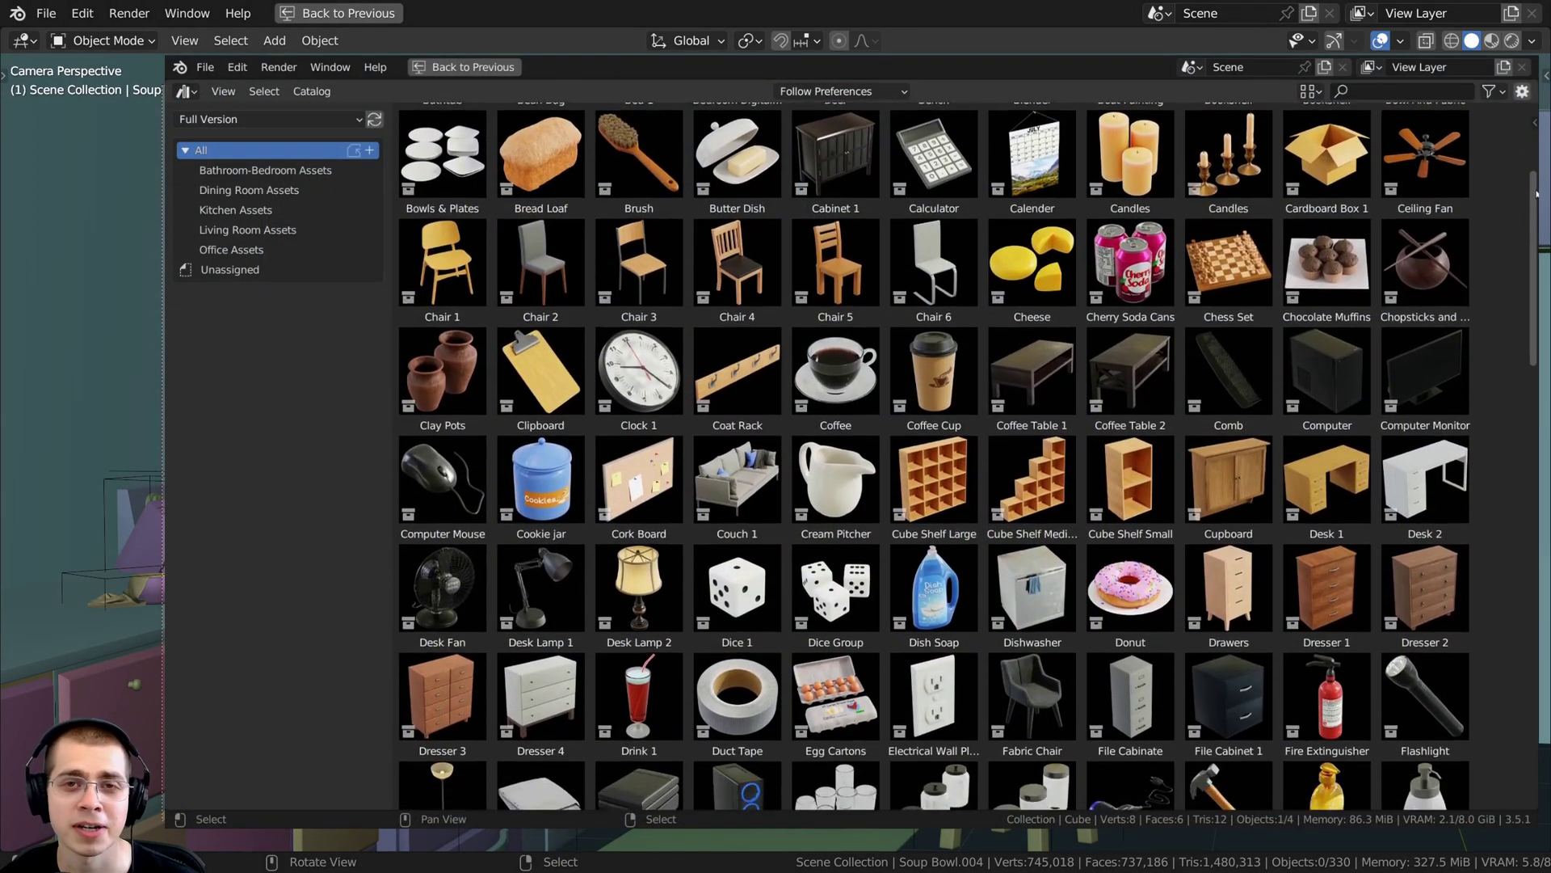
left_click_drag(1537, 194, 1525, 380)
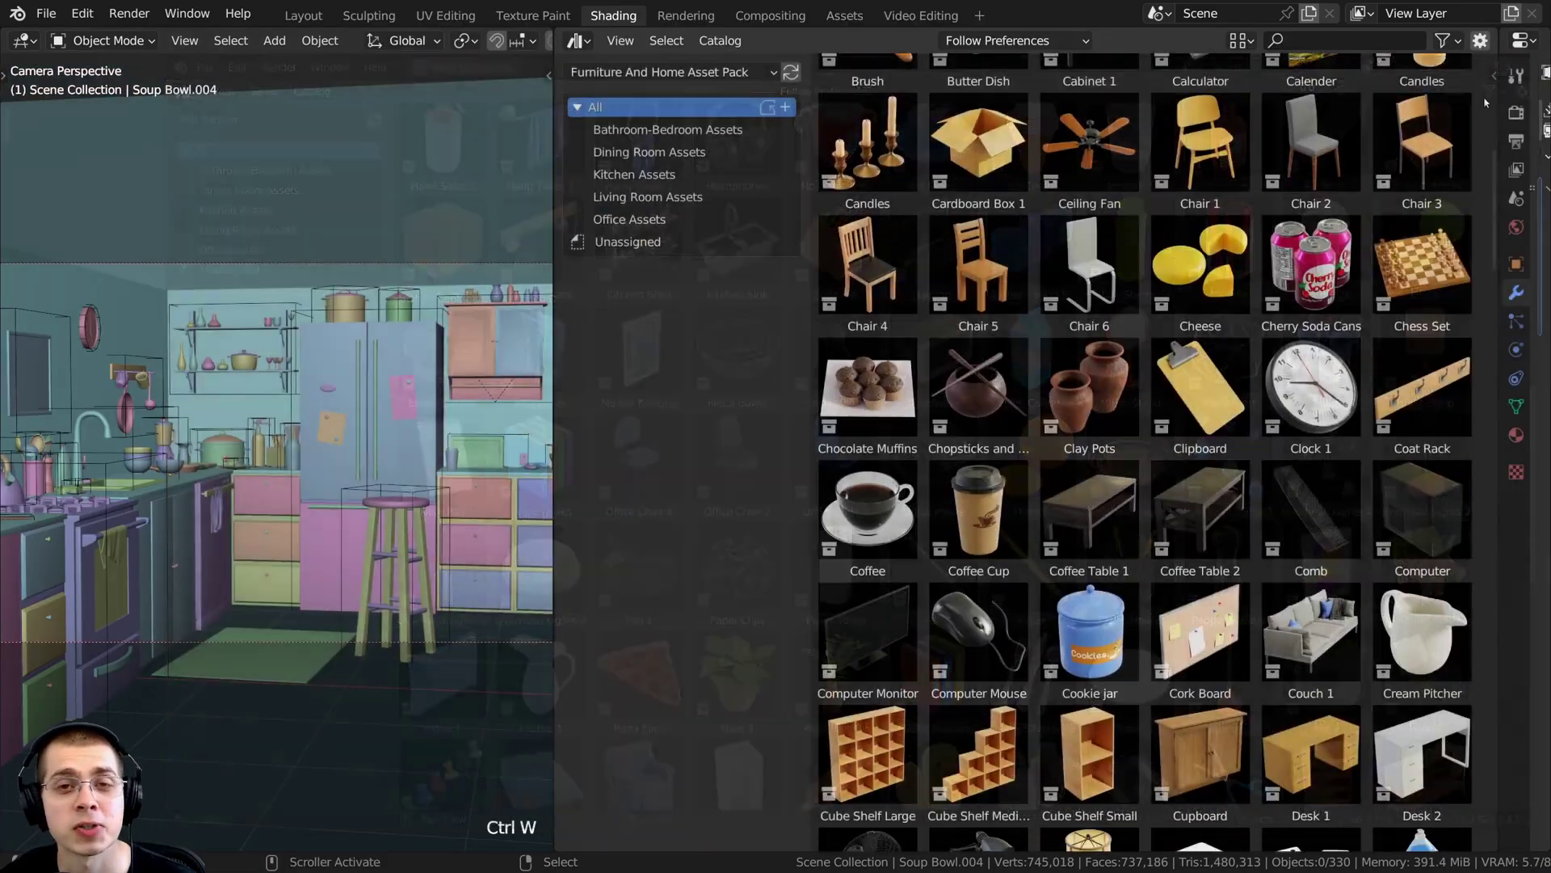
scroll(1489, 145, "down", 5)
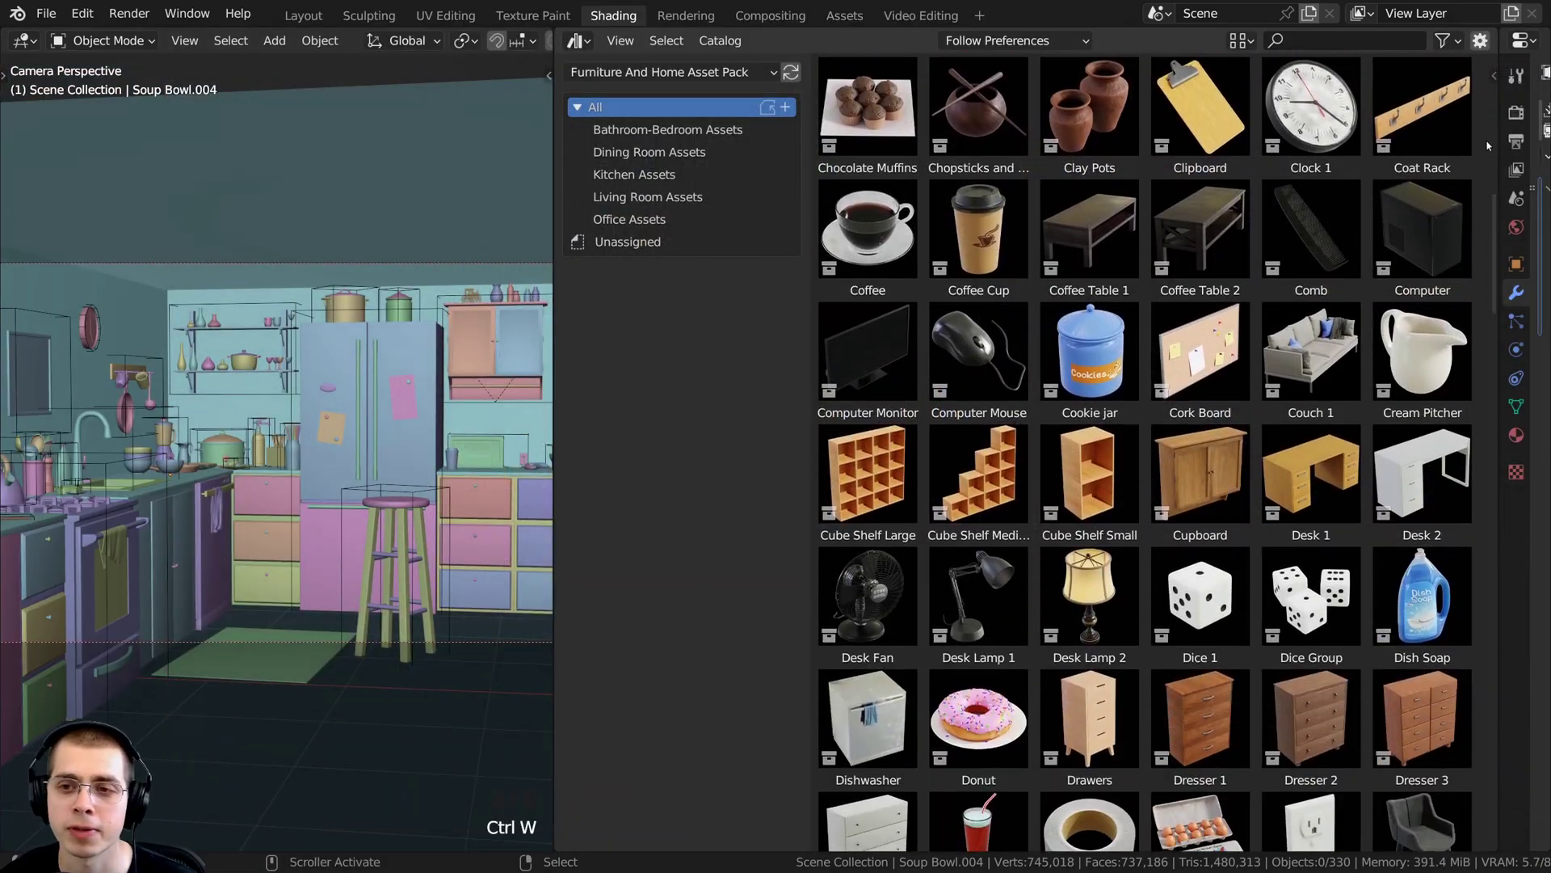
scroll(1489, 145, "down", 6)
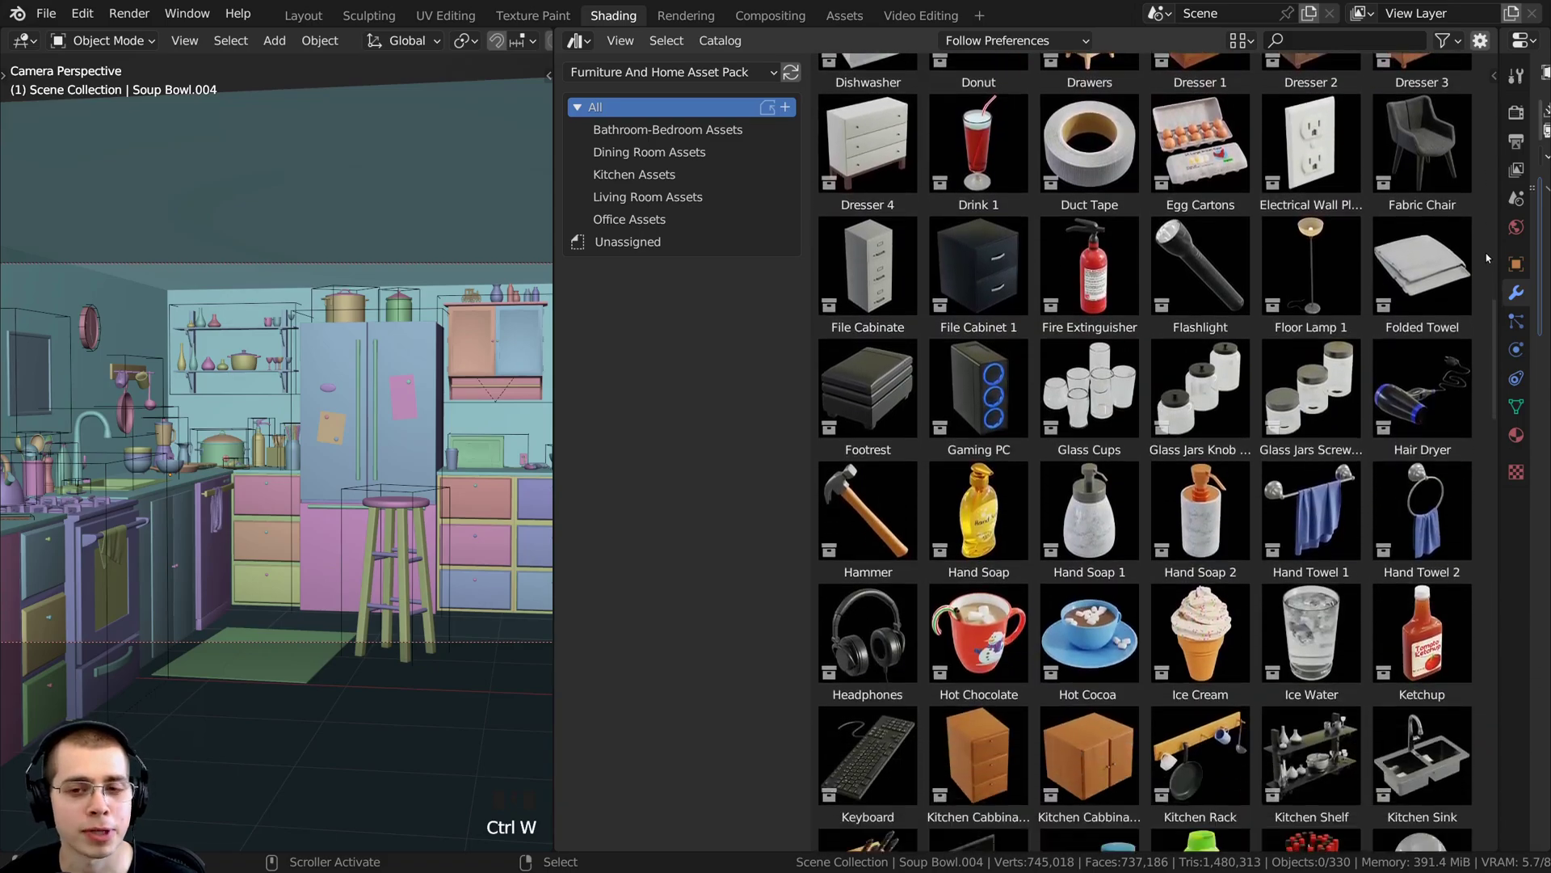
scroll(1487, 258, "down", 5)
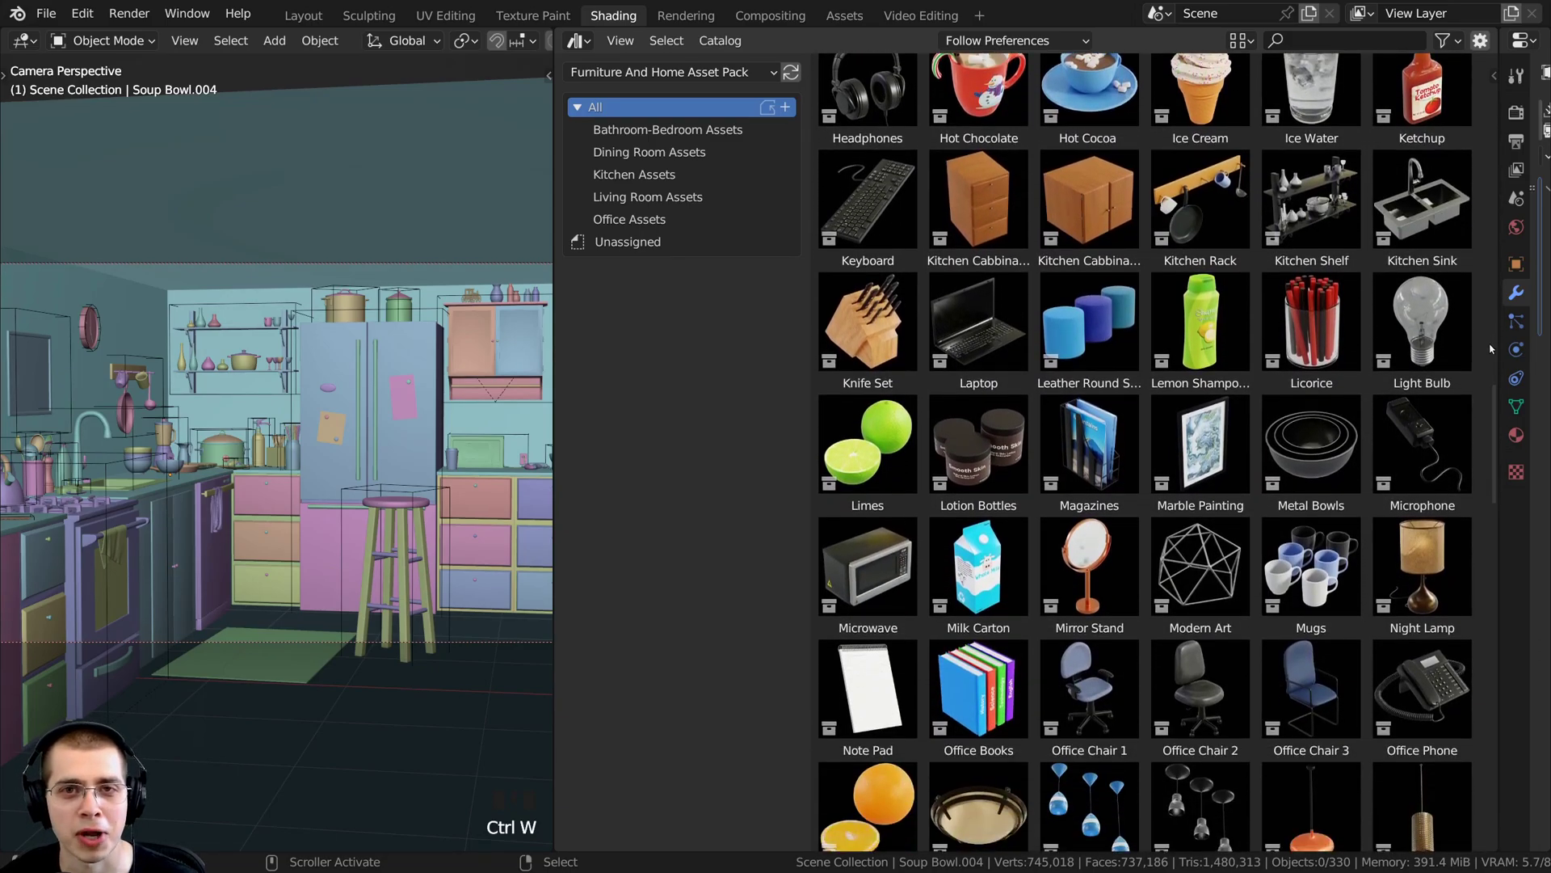
scroll(1492, 348, "down", 9)
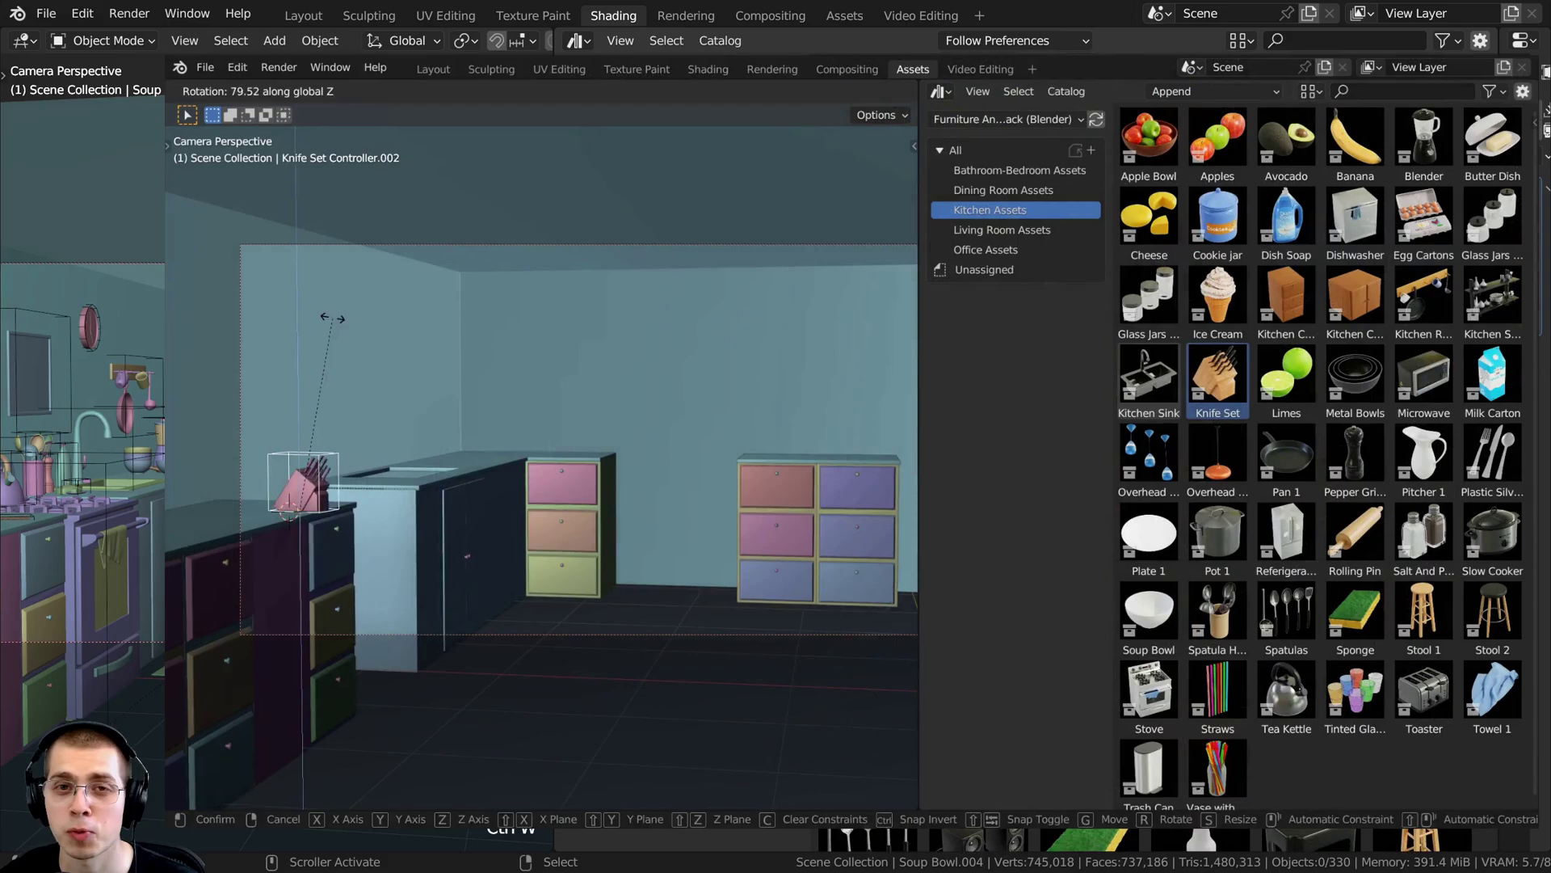
left_click(346, 485)
Step: Drag a dishwasher and a stove into the new kitchen, rotating each about Z
left_click_drag(1355, 218, 555, 558)
key("r")
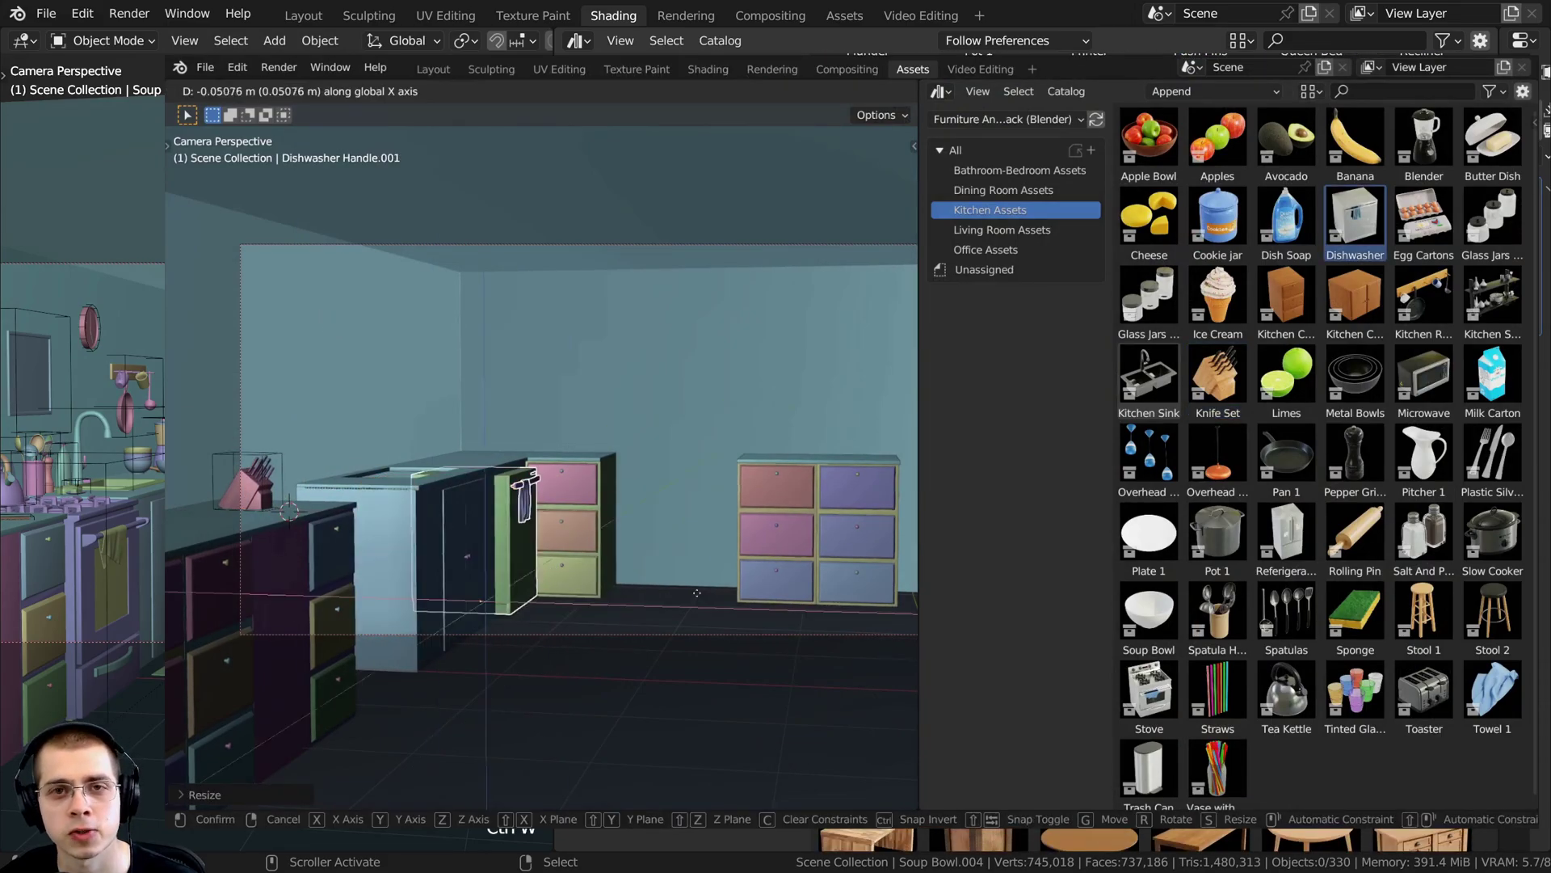
left_click_drag(1149, 691, 715, 764)
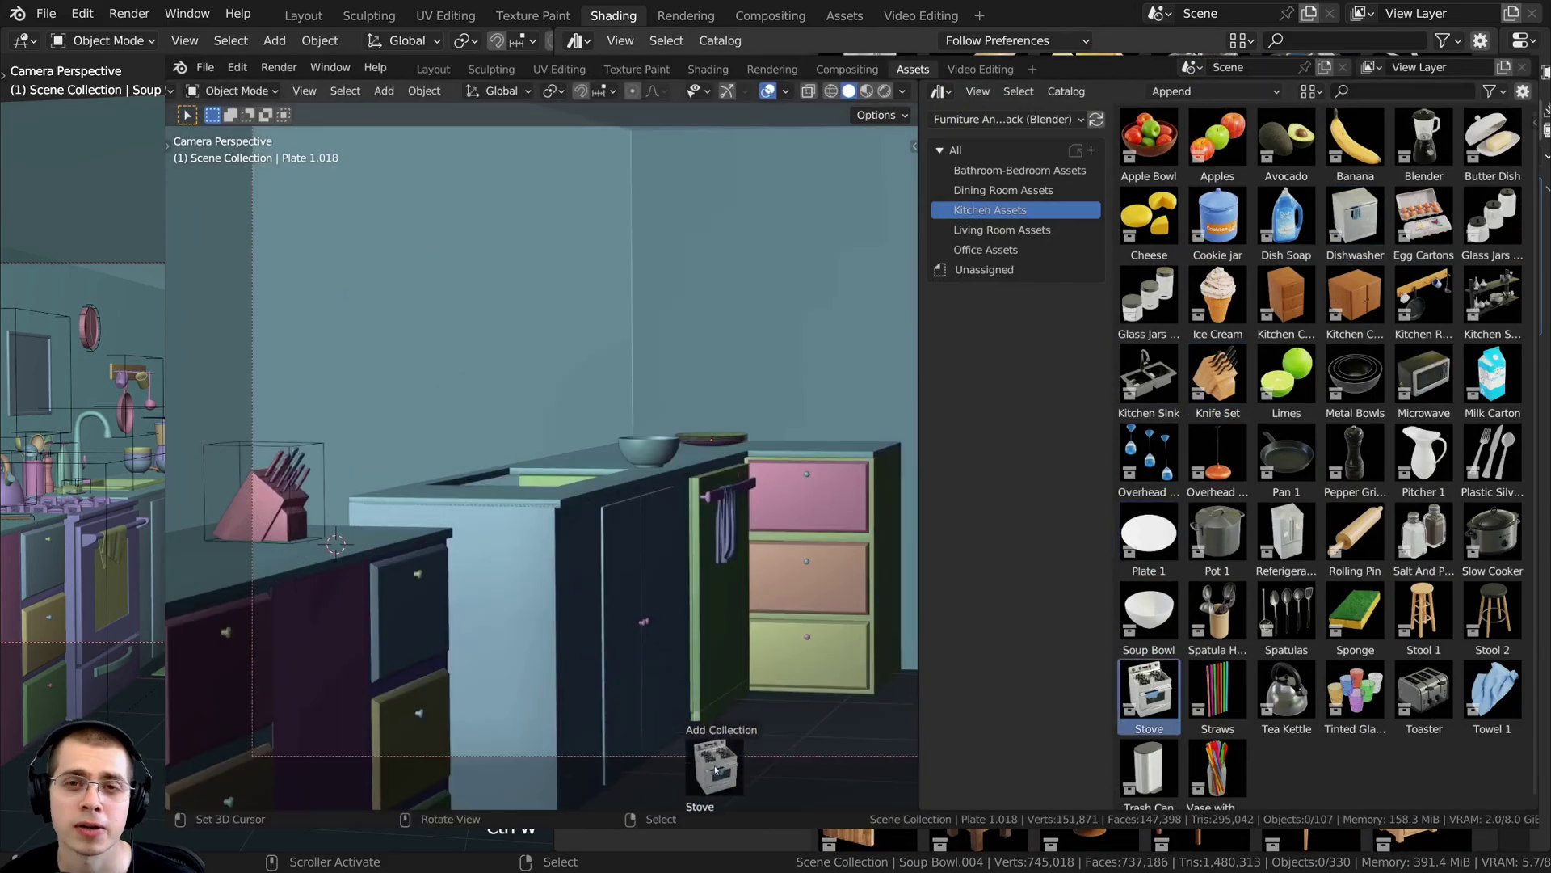
key("r")
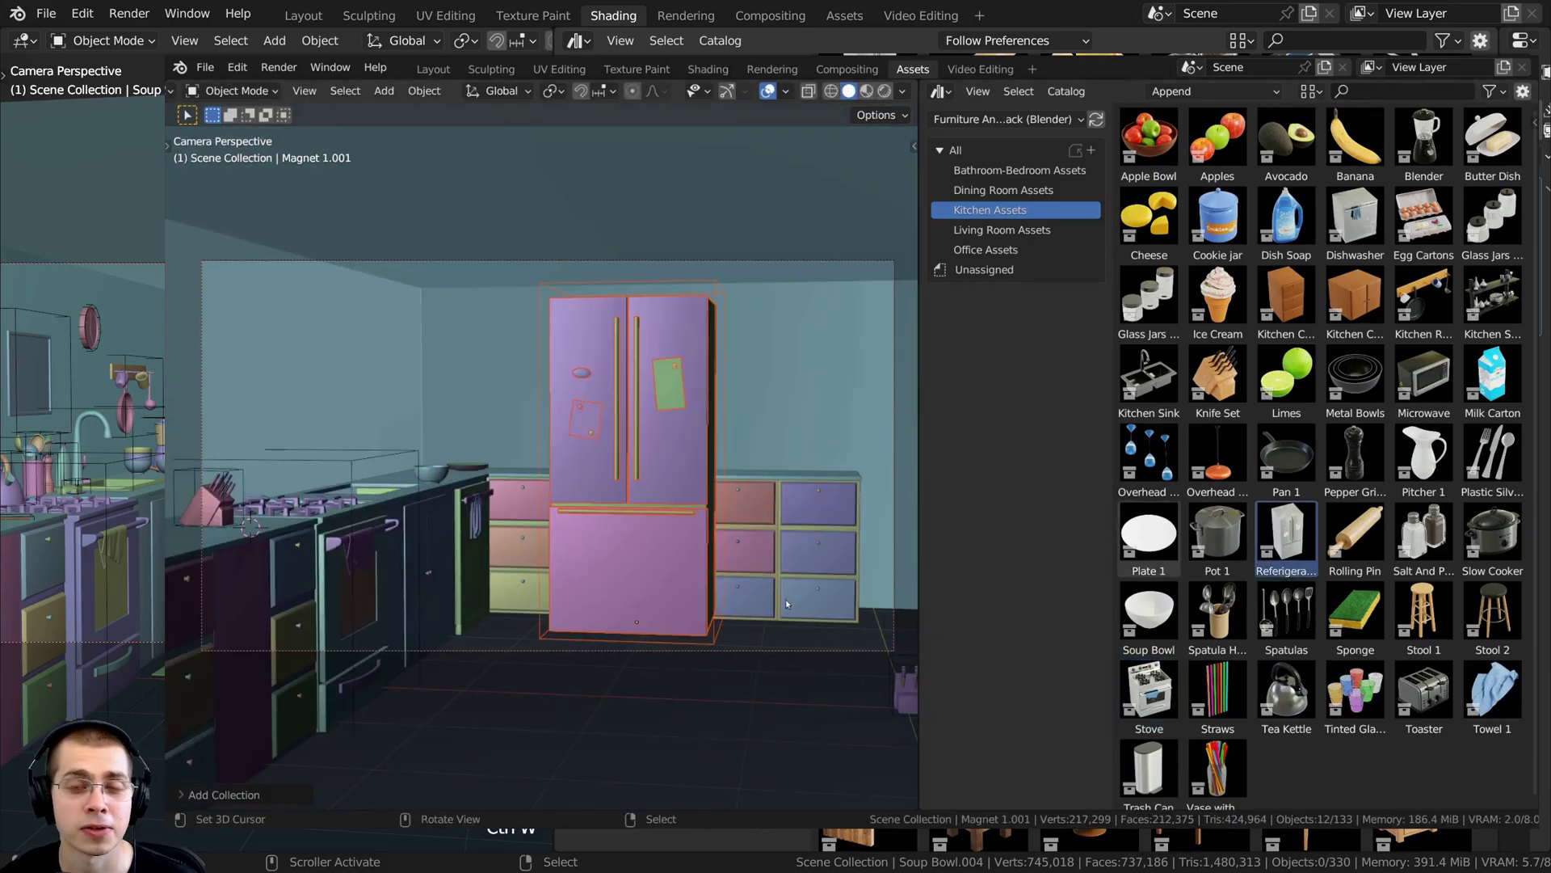